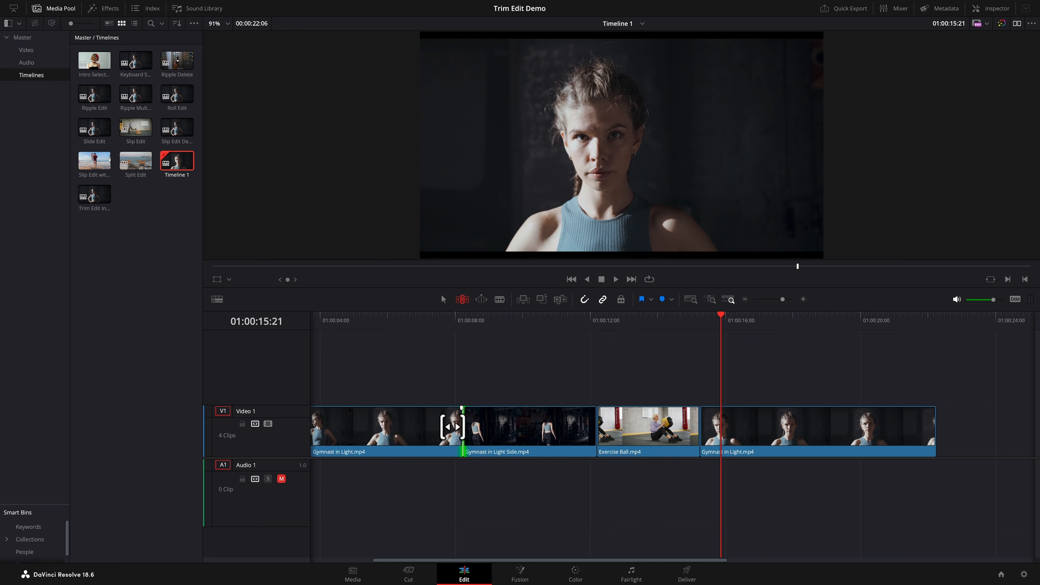
- Ripple-trim the end of the first Gymnast in Light.mp4 clip by about 12 frames and switch between Trim Edit and Selection modes
mouse_move(457, 426)
left_mouse_down()
mouse_move(397, 429)
mouse_move(539, 434)
mouse_move(444, 434)
left_mouse_up()
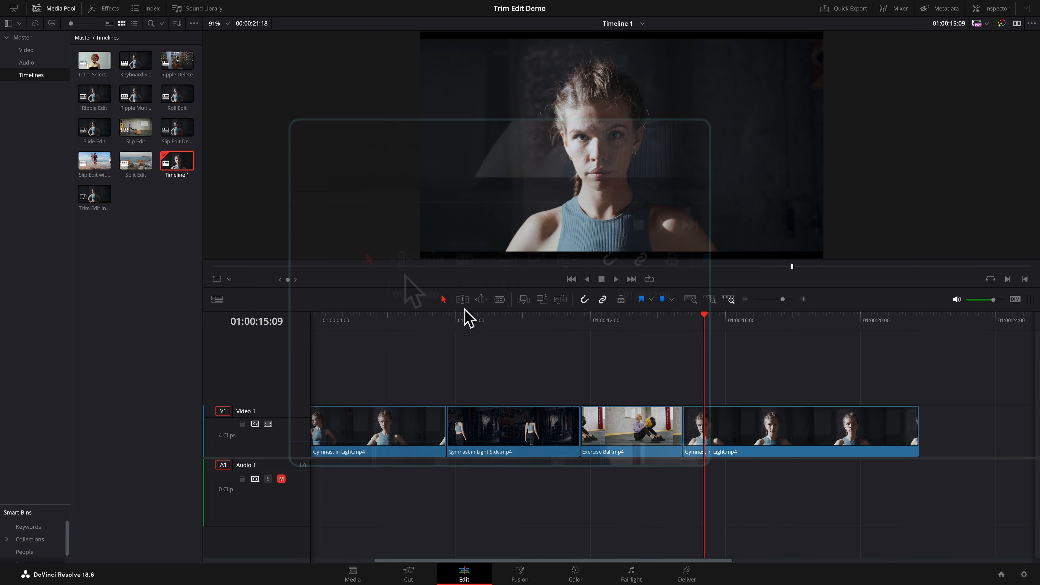
left_click(463, 304)
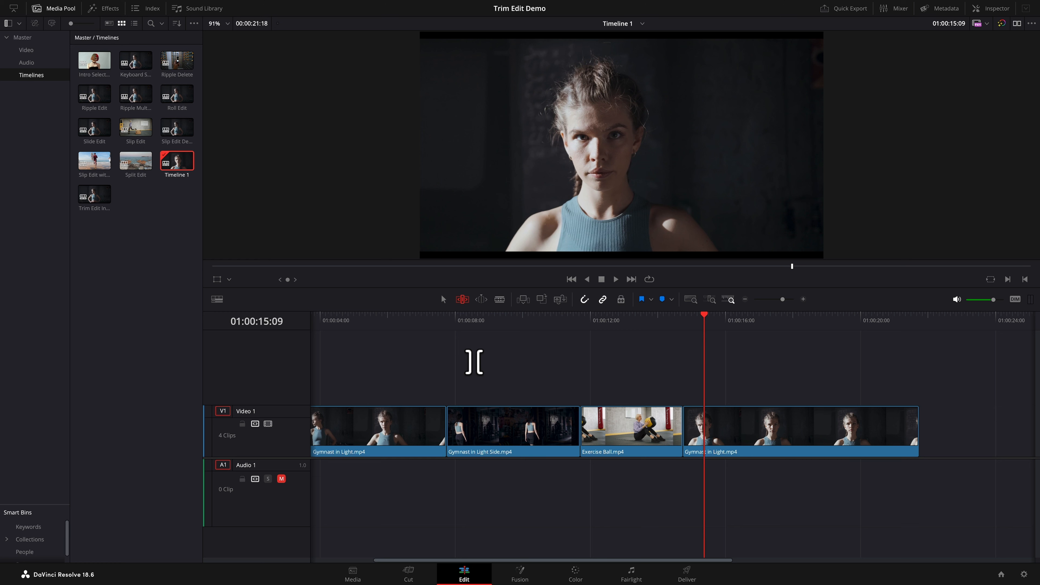
key("a")
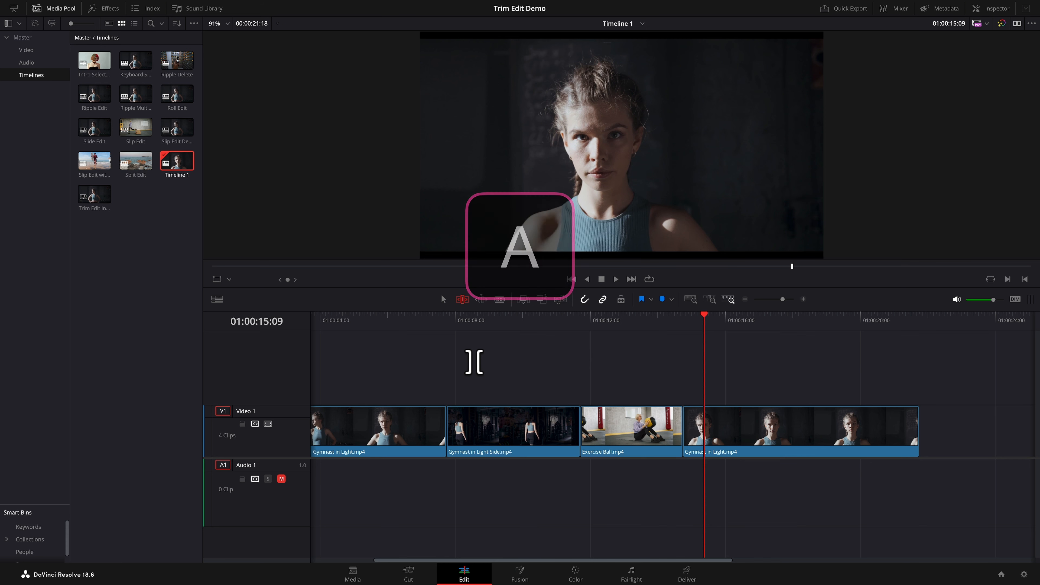
left_click(446, 304)
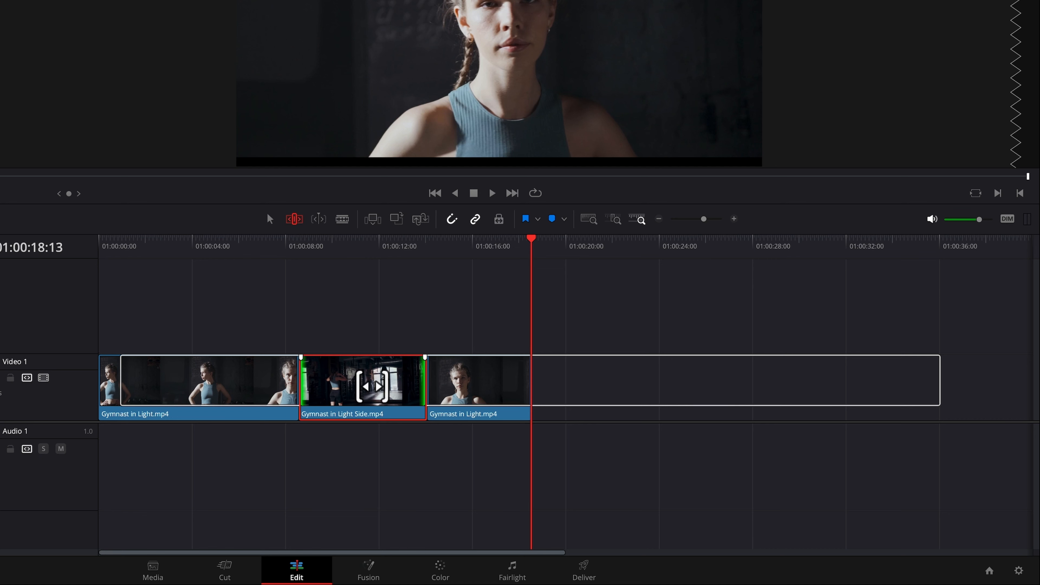
- Slip the contents of Gymnast in Light Side.mp4 within its fixed position between the two neighbouring clips
left_click_drag(348, 383, 446, 380)
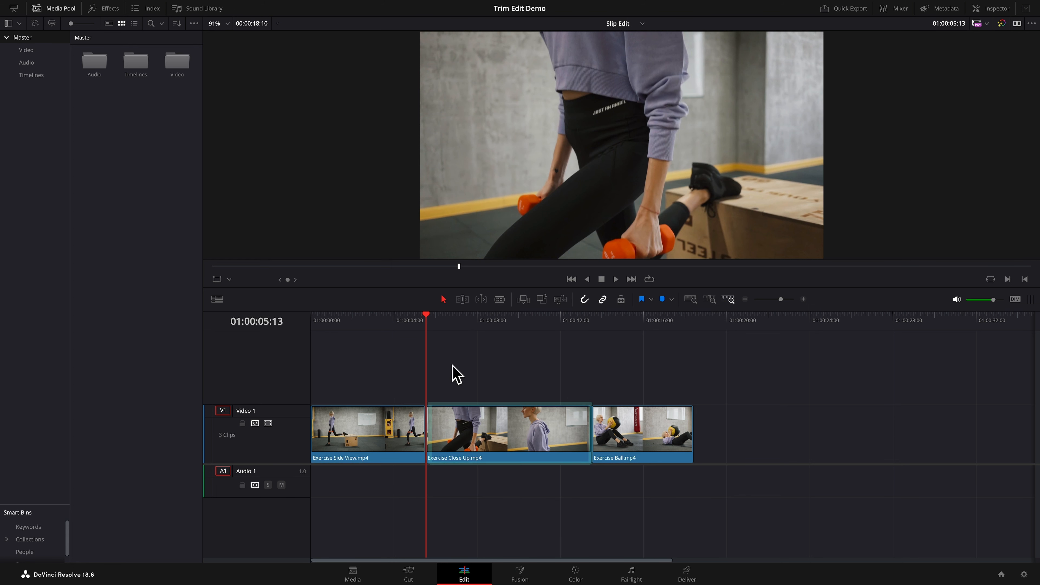
- In Trim Edit mode, slip the contents of Exercise Close Up.mp4 by about 18 frames and fine-tune the slip at reduced speed
key("t")
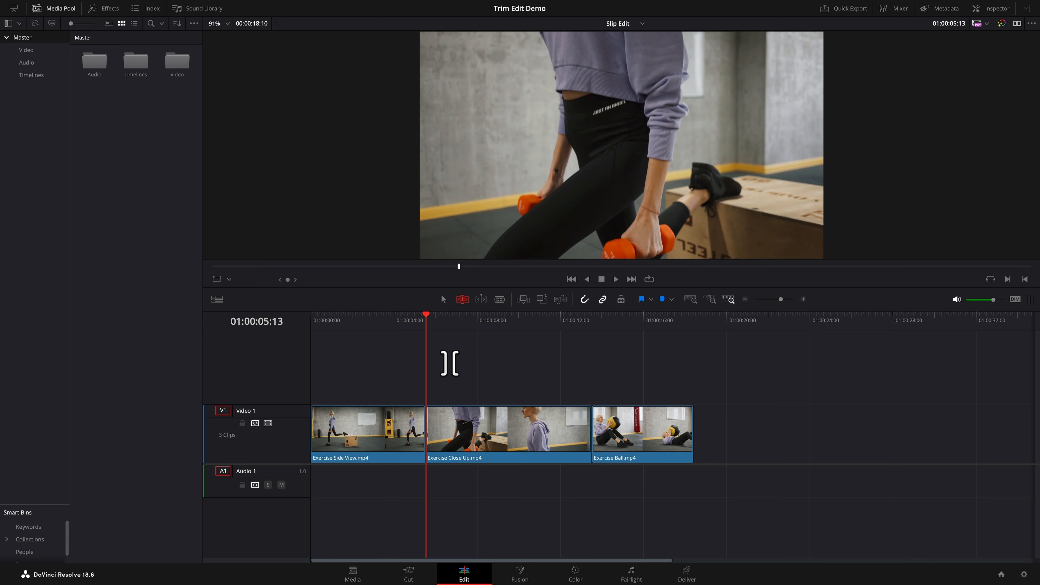
mouse_move(510, 426)
left_mouse_down()
mouse_move(488, 426)
mouse_move(547, 429)
mouse_move(495, 429)
mouse_move(528, 430)
left_mouse_up()
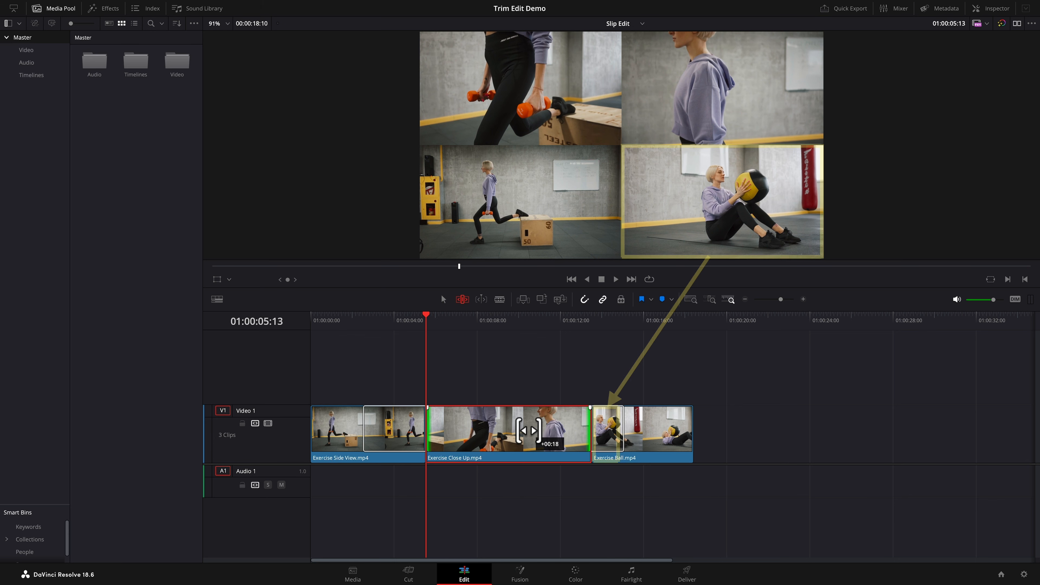
key("shift")
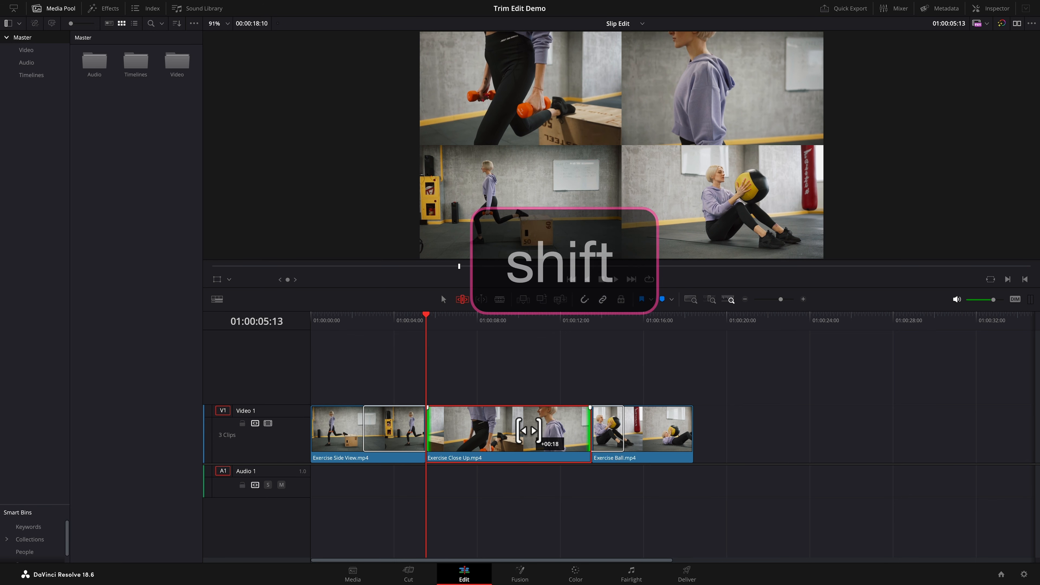
mouse_move(528, 430)
left_mouse_down()
mouse_move(511, 429)
mouse_move(523, 430)
left_mouse_up()
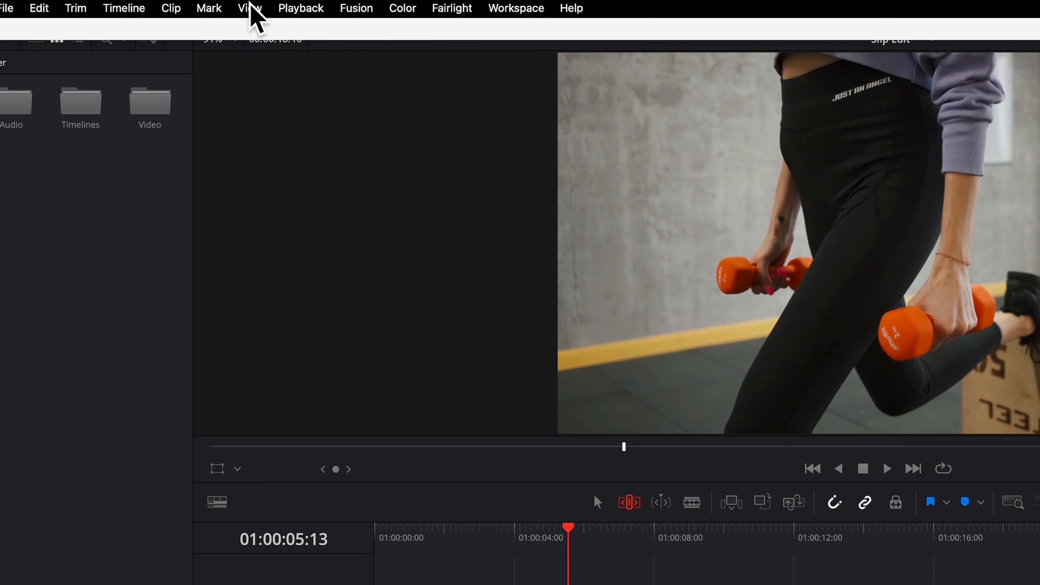
- Check the Enable Multiview Edit Preview option among the view settings and leave it as it is
left_click(251, 16)
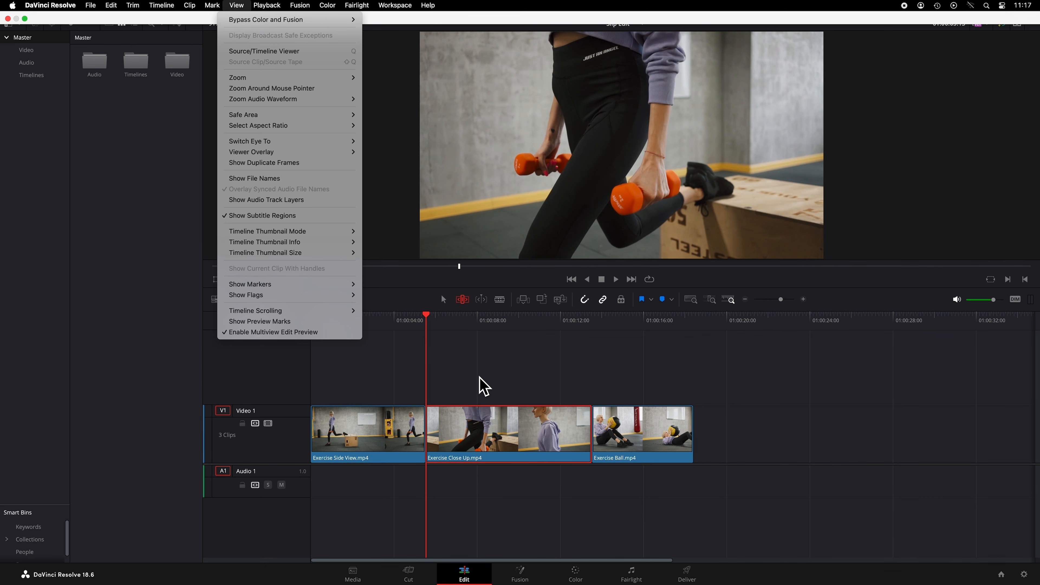
left_click(484, 385)
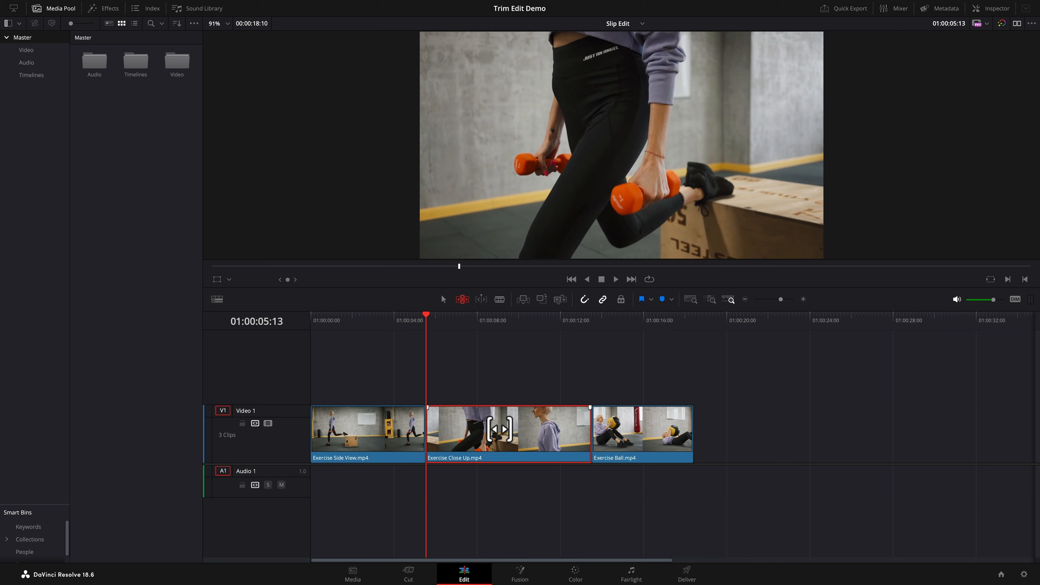
- Slip the contents of Exercise Close Up.mp4 slightly and play around the edit to review the change
mouse_move(499, 429)
left_mouse_down()
mouse_move(483, 428)
mouse_move(497, 428)
left_mouse_up()
key("slash")
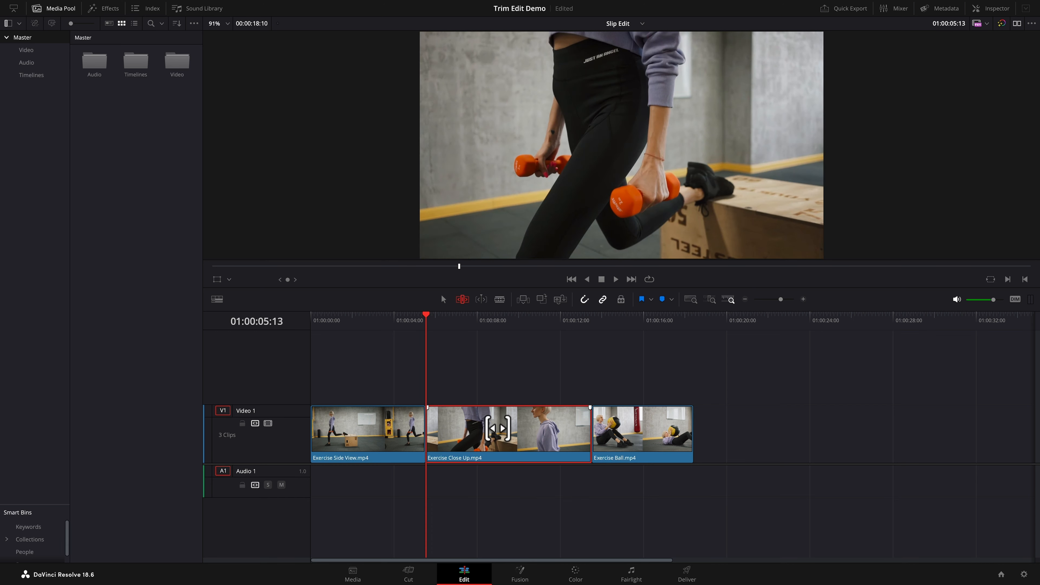
key("slash")
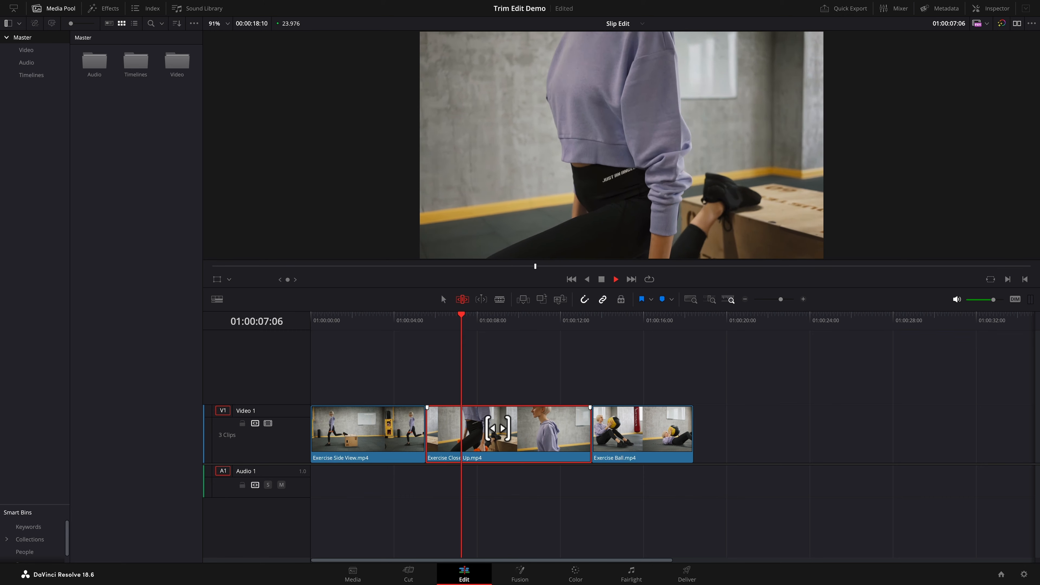
key("slash")
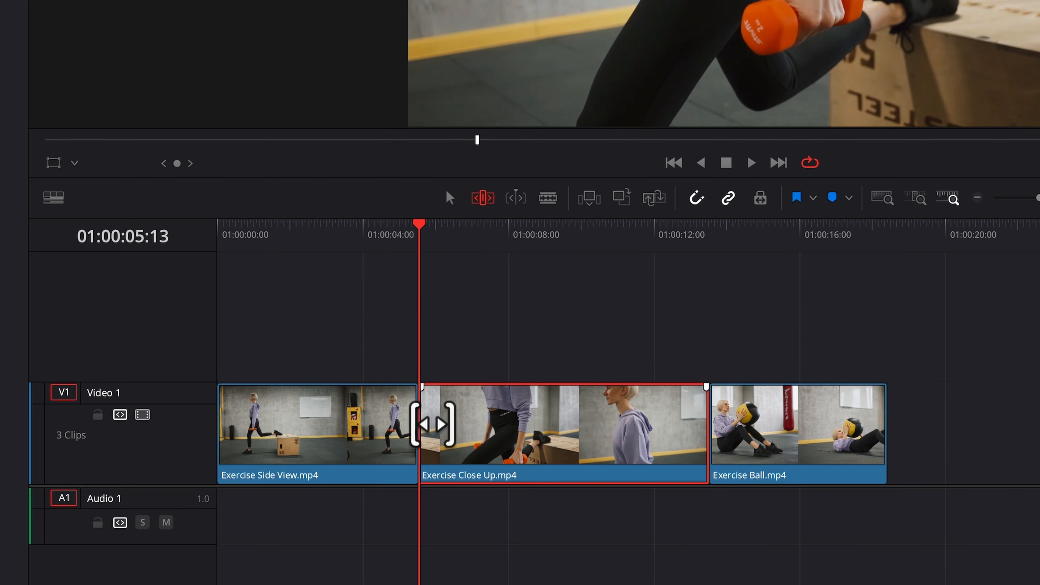
- Loop playback around the cut into Exercise Close Up.mp4, slip that clip's contents while it plays, and stop playback
left_click(421, 424)
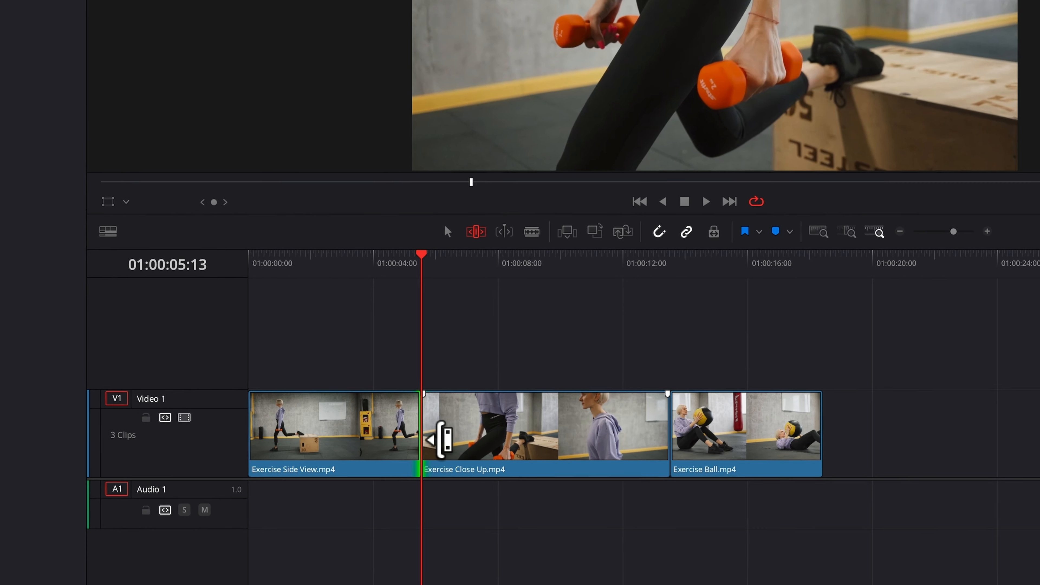
key("slash")
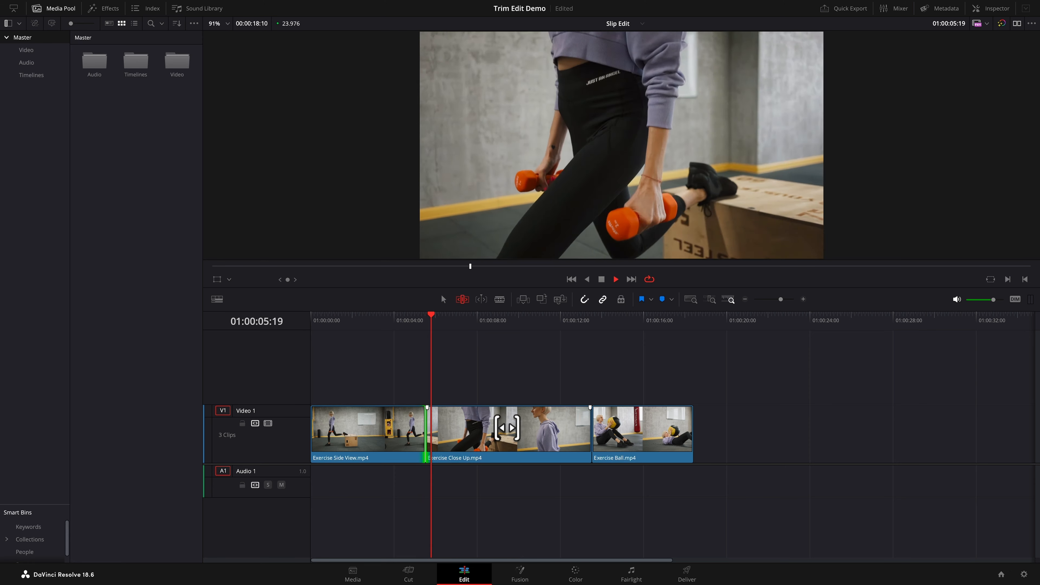
left_click_drag(496, 428, 504, 428)
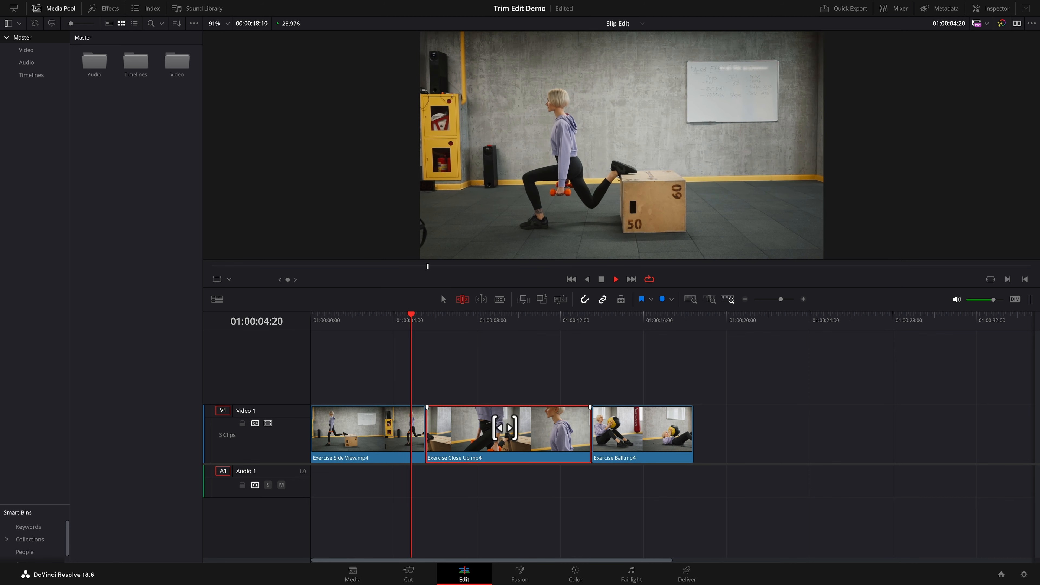
left_click_drag(490, 428, 498, 428)
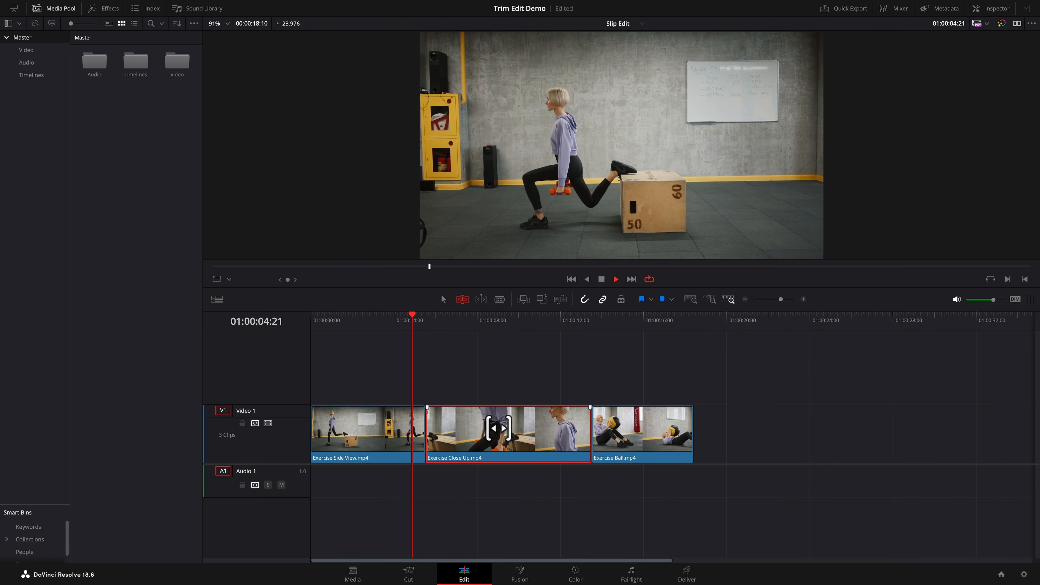
key("space")
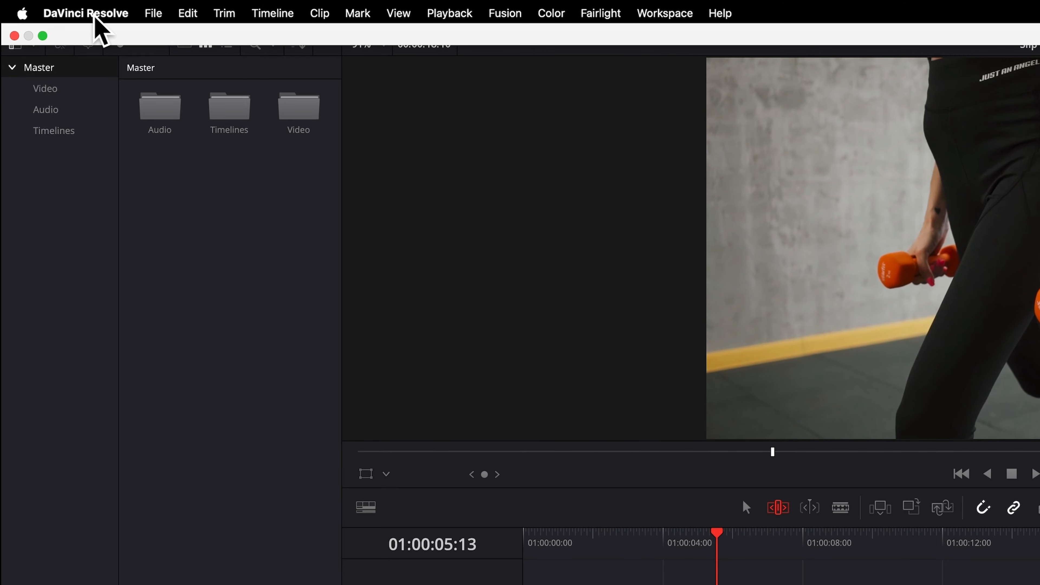
- Examine the pre-roll and post-roll times and default fast nudge length in the user Editing preferences, and close without saving
left_click(60, 8)
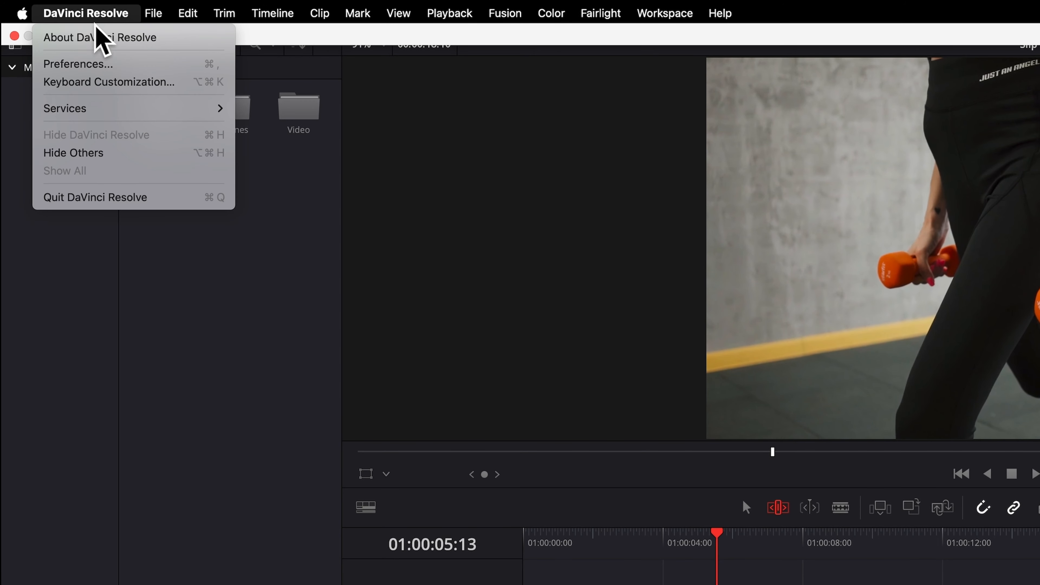
left_click(92, 65)
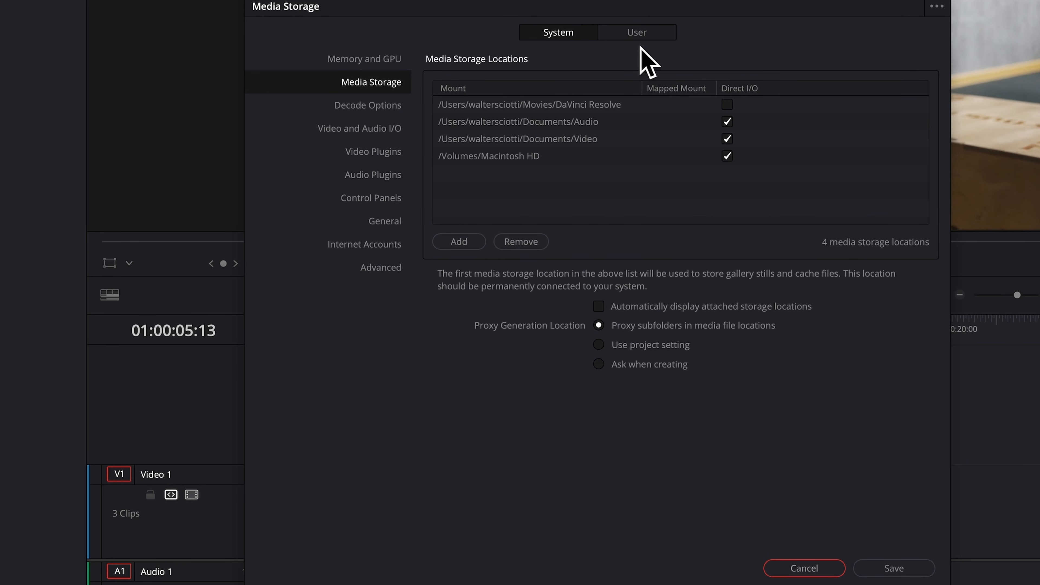
left_click(636, 32)
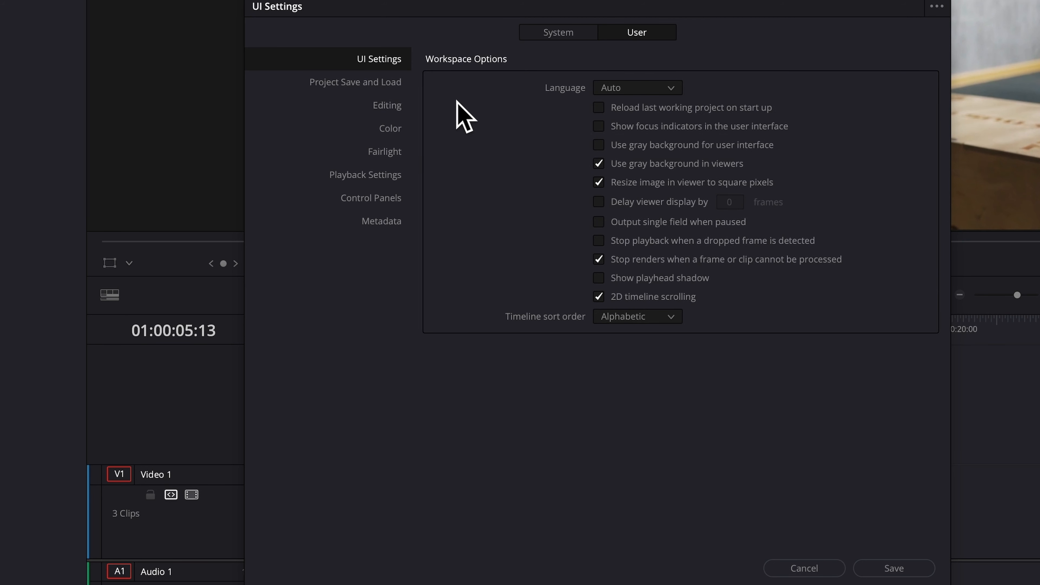
left_click(390, 115)
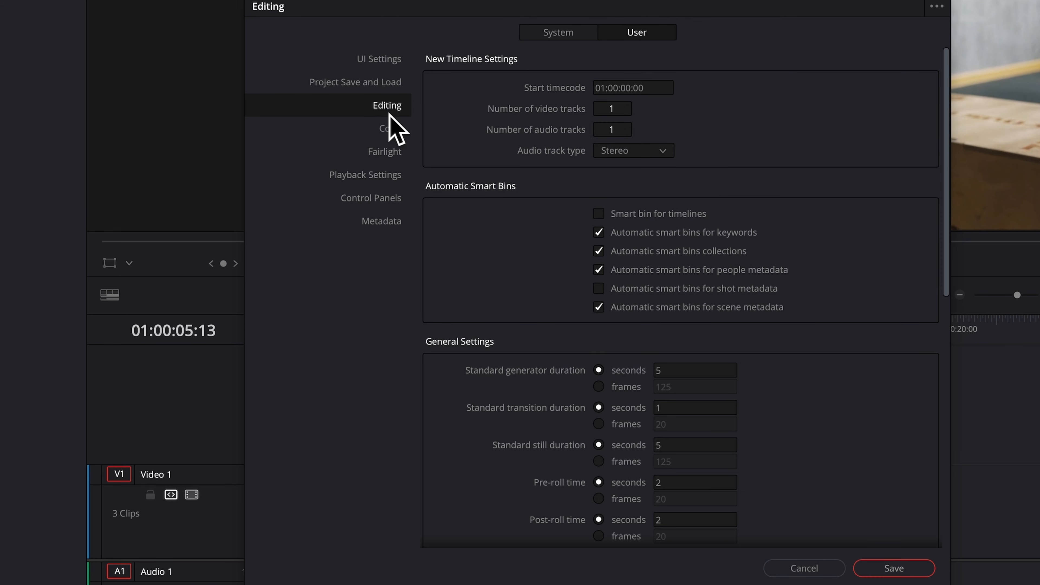
scroll(678, 282, "down", 10)
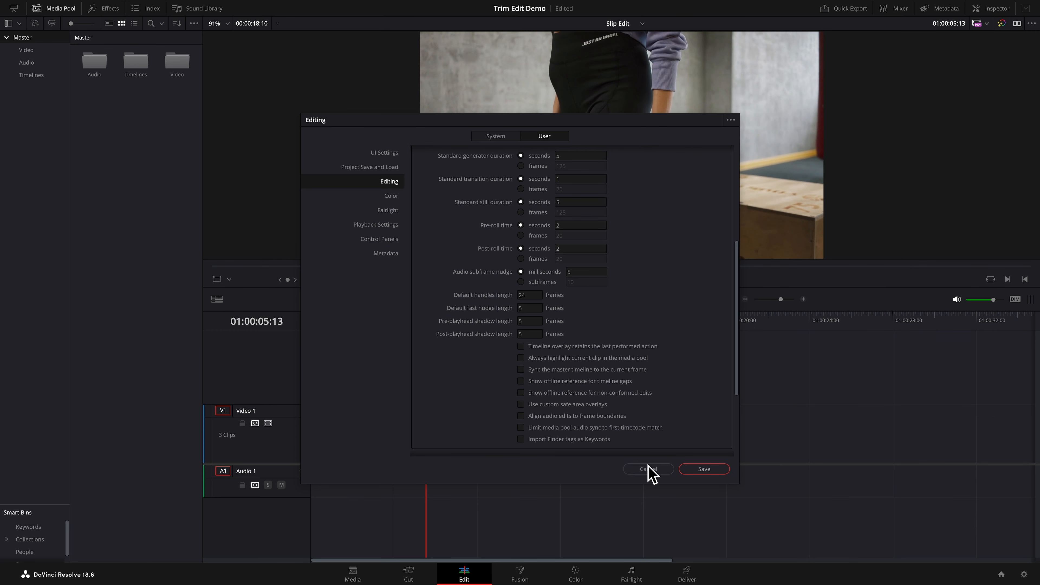
left_click(648, 468)
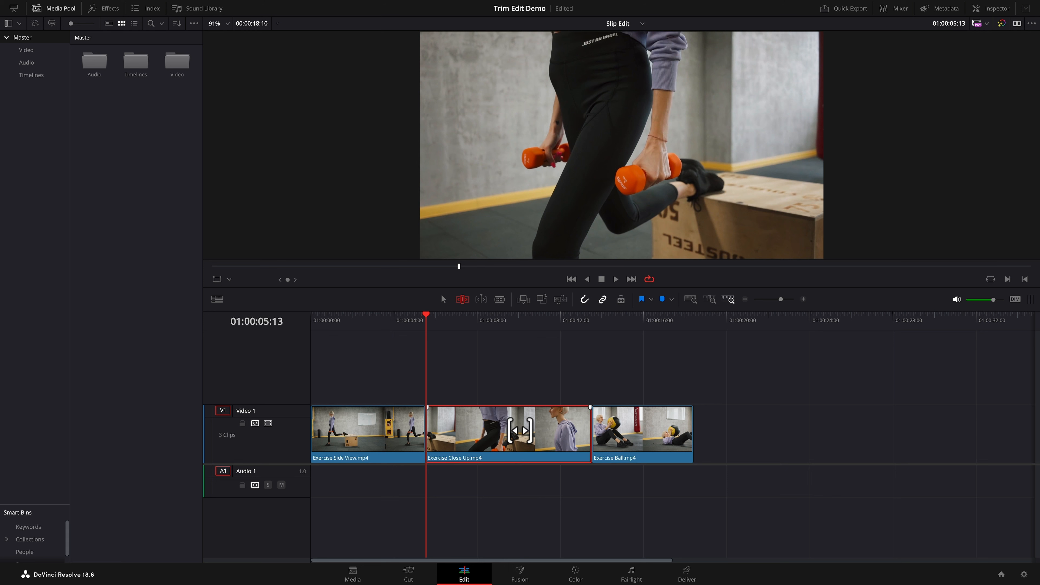
- Select Exercise Close Up.mp4 and slip its contents in one-frame increments
key("shift+v")
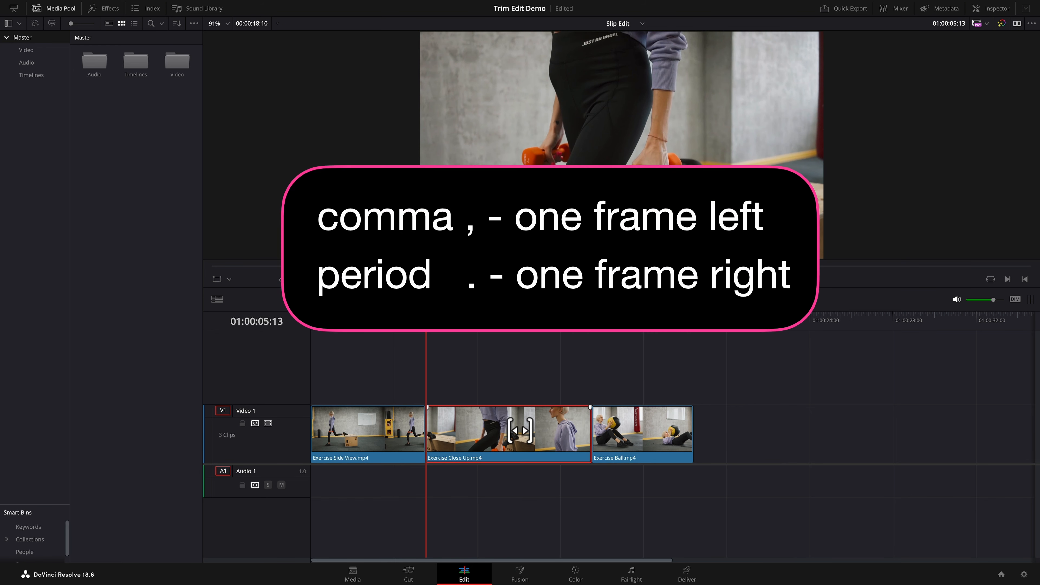
key("period")
key("period")
key("period")
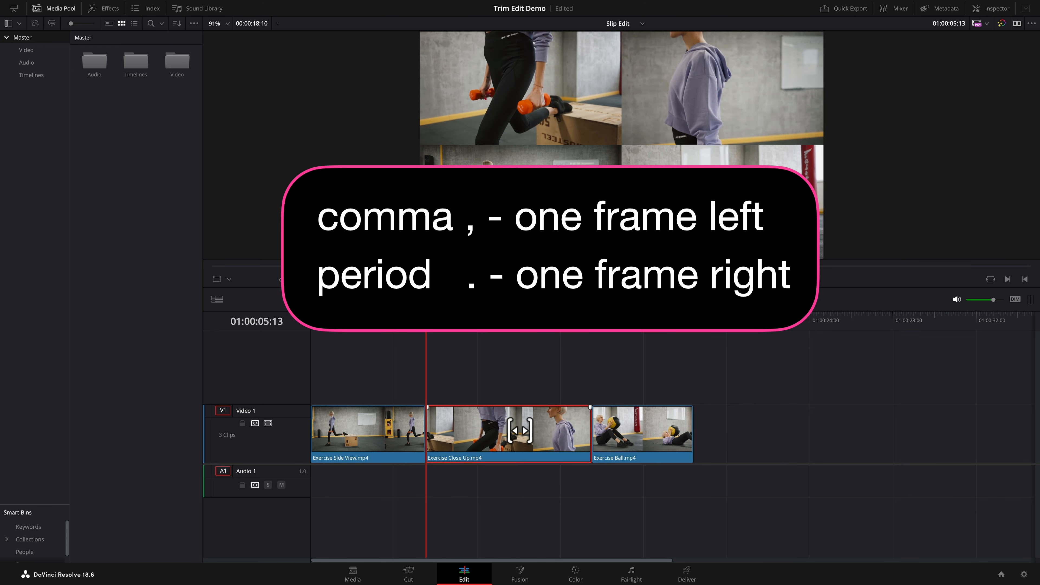
key("period")
key("period")
key("period")
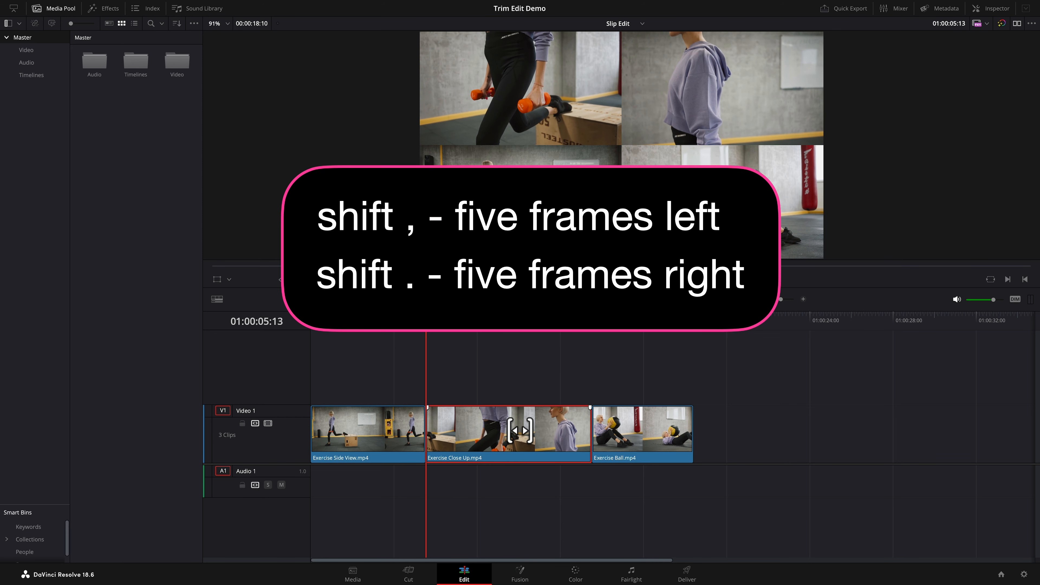
- Slip Exercise Close Up.mp4 two five-frame increments to the right and two five-frame increments back to the left
key("shift+period")
key("shift+period")
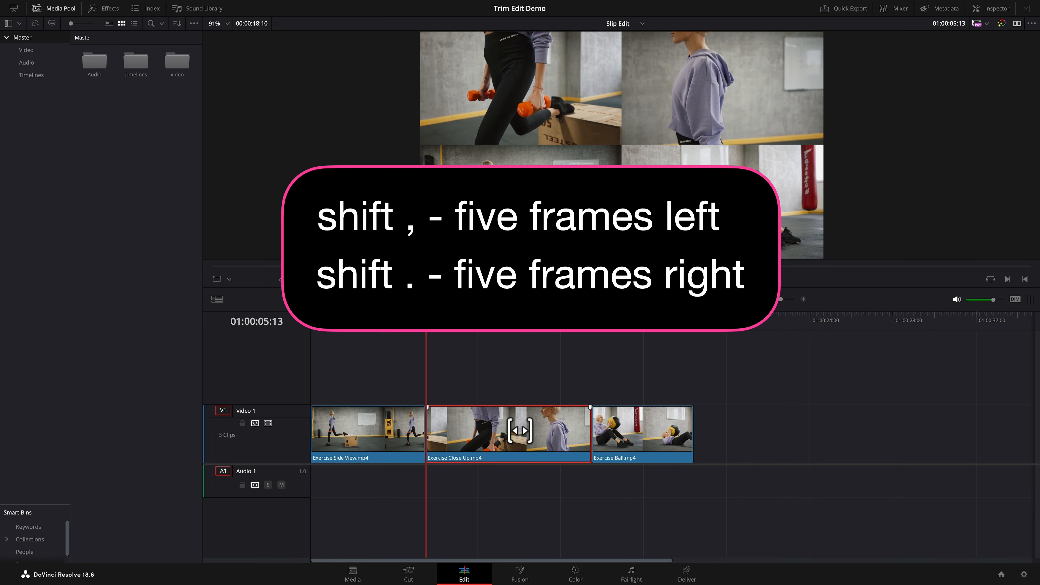
key("shift+comma")
key("shift+comma")
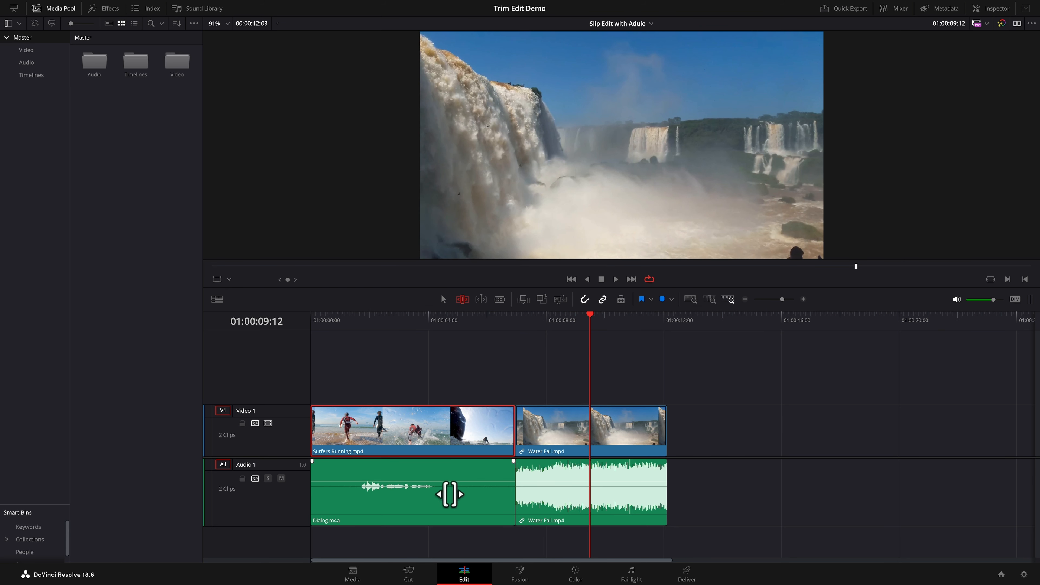
- Add Dialog.m4a to the selected Surfers Running.mp4 clip and slip the video and audio together
left_click(450, 495)
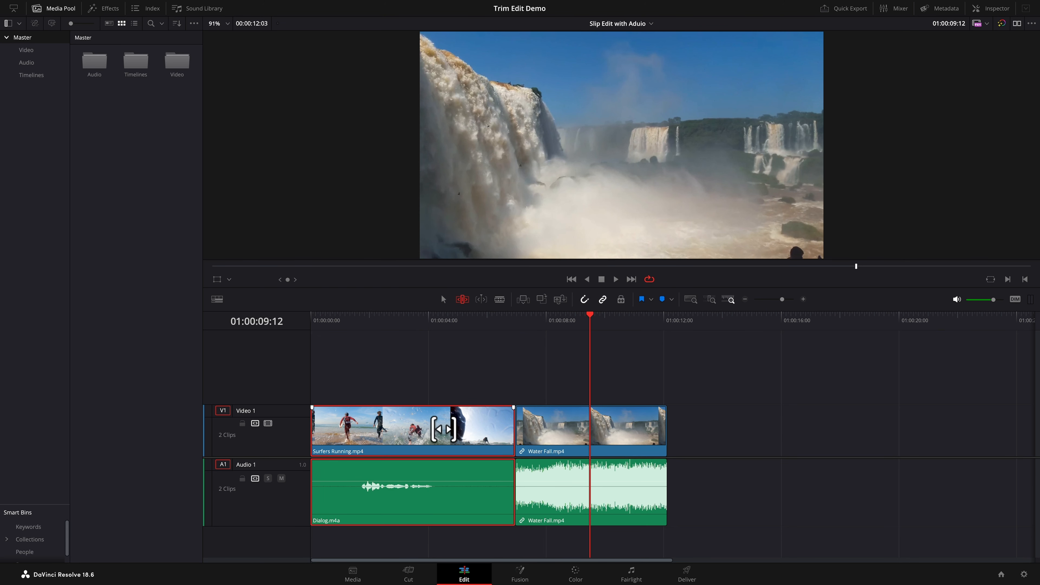
left_click_drag(443, 429, 511, 420)
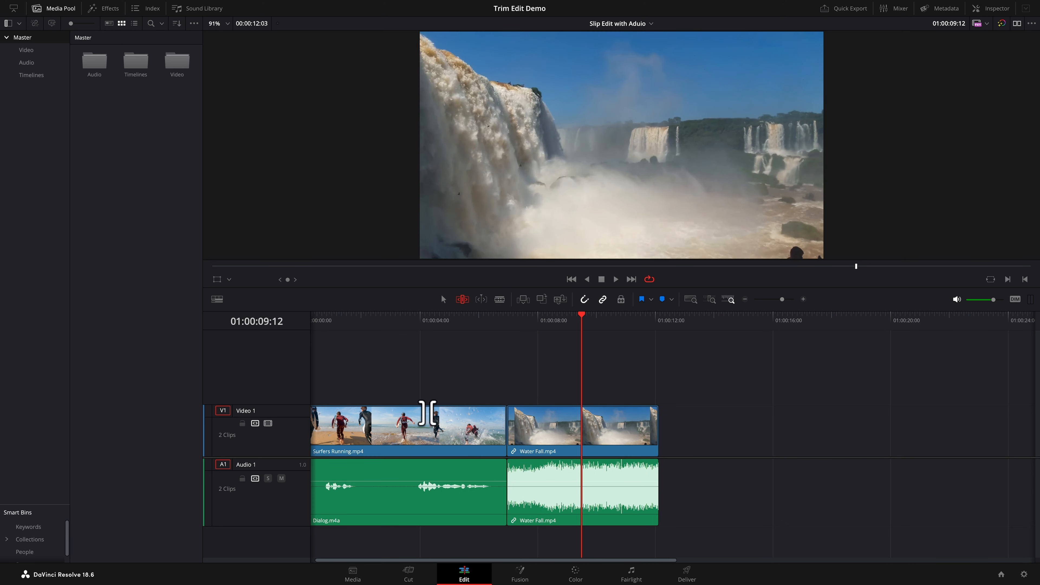
- Select the Surfers Running, Dialog and Water Fall clips, slip the contents of all of them together, and clear the selection
left_click(415, 457)
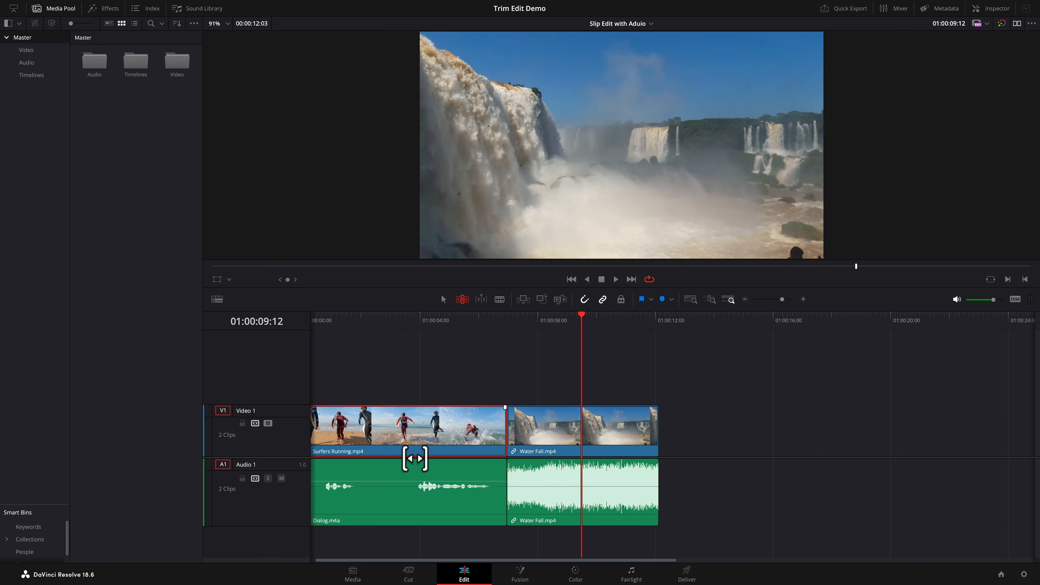
left_click(543, 433)
mouse_move(542, 433)
left_mouse_down()
mouse_move(590, 430)
mouse_move(560, 430)
left_mouse_up()
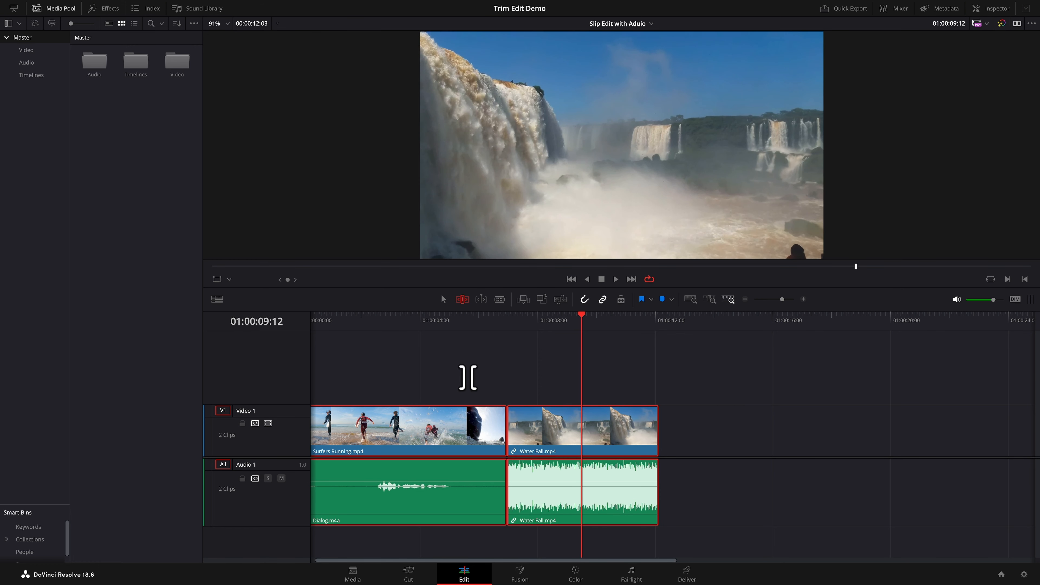
left_click(467, 377)
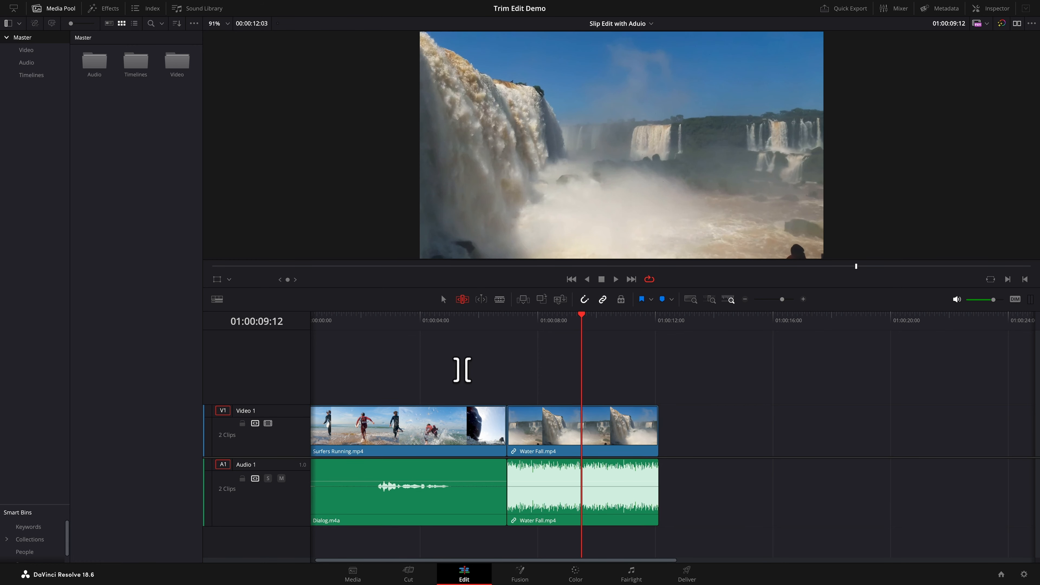
- Slip the contents of the Dialog.m4a audio clip below Surfers Running.mp4
left_click_drag(418, 487, 460, 487)
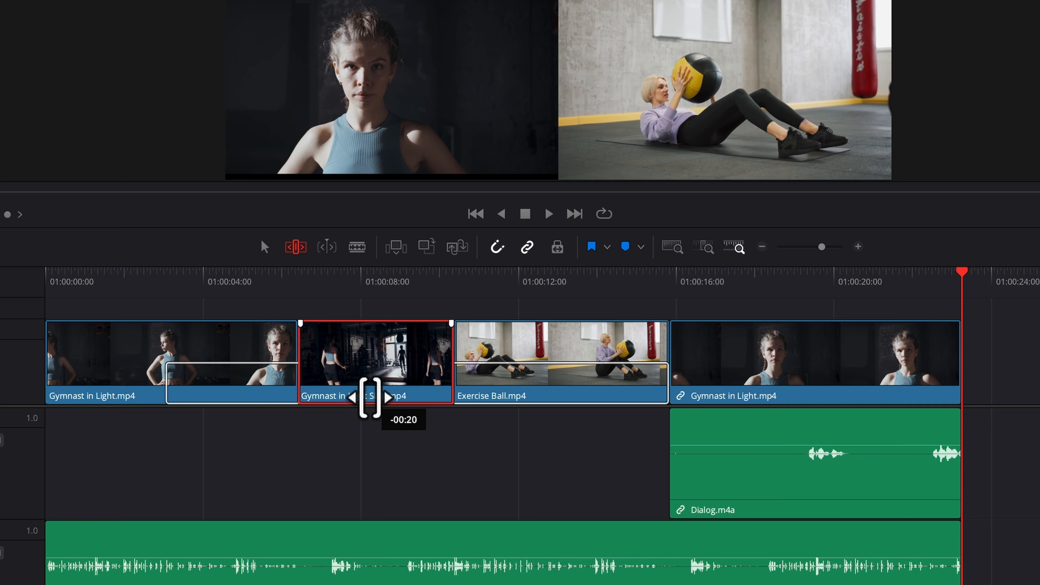
- In Trim Edit mode, slide Gymnast in Light Side.mp4 and Exercise Ball.mp4 between their neighbouring clips on Video 1 of the Slide Edit timeline
left_click_drag(371, 400, 420, 409)
key("t")
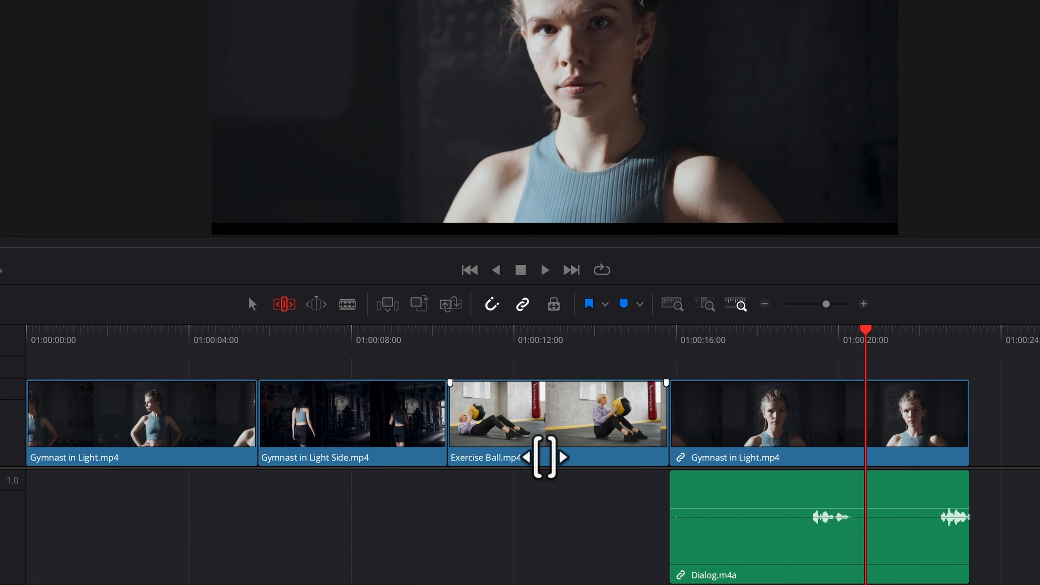
mouse_move(544, 456)
left_mouse_down()
mouse_move(497, 453)
mouse_move(604, 457)
left_mouse_up()
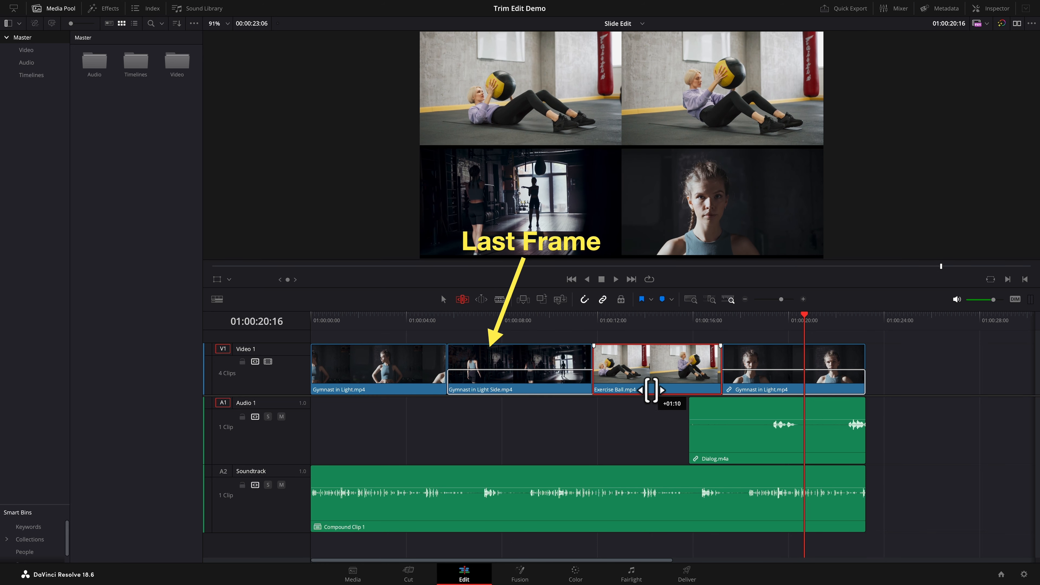
mouse_move(651, 390)
left_mouse_down()
mouse_move(543, 384)
mouse_move(625, 384)
left_mouse_up()
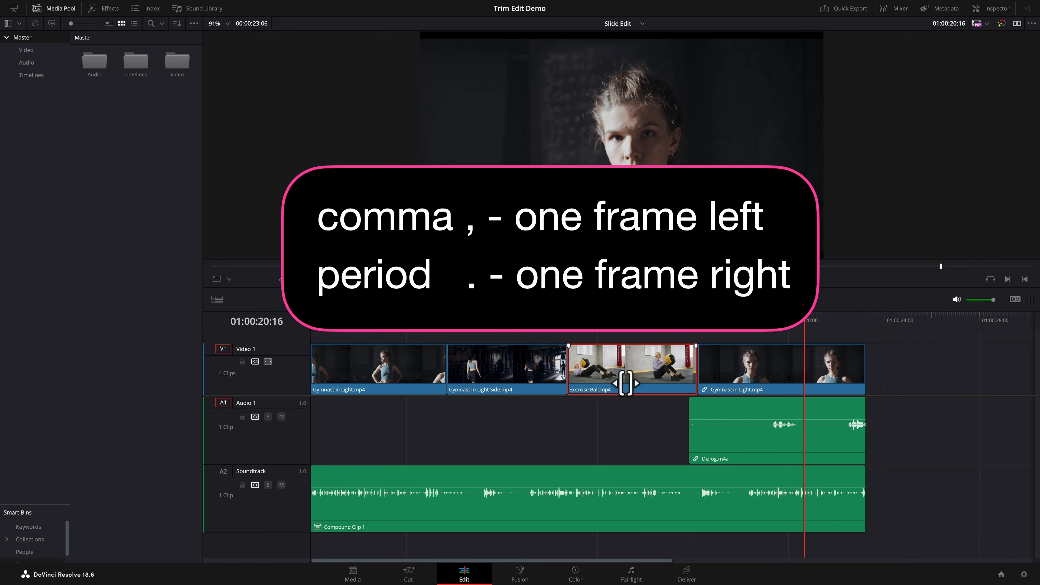
- Slide Exercise Ball.mp4 two one-frame increments to the left and two one-frame increments back to the right
key("comma")
key("comma")
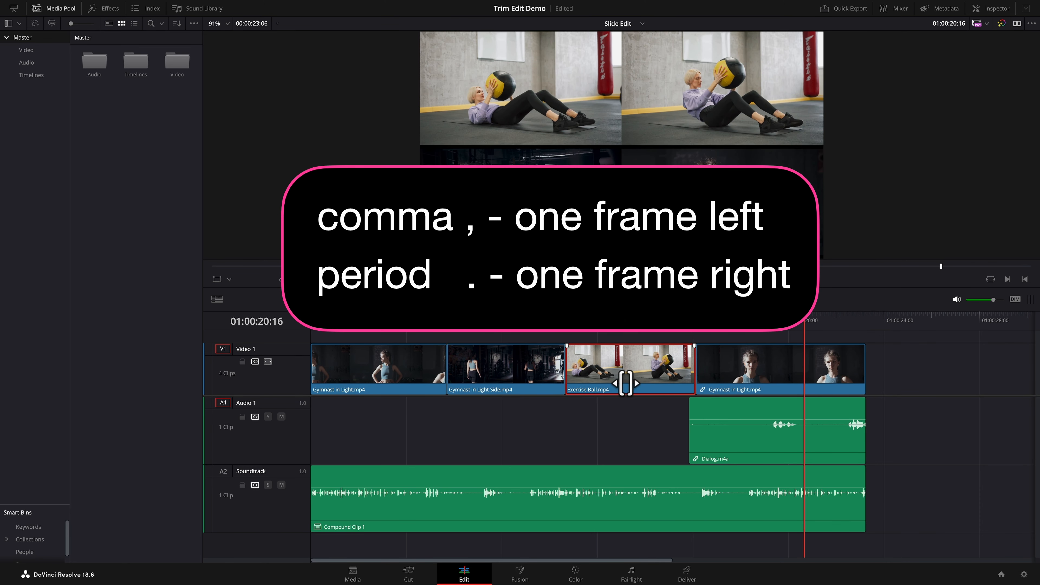
key("period")
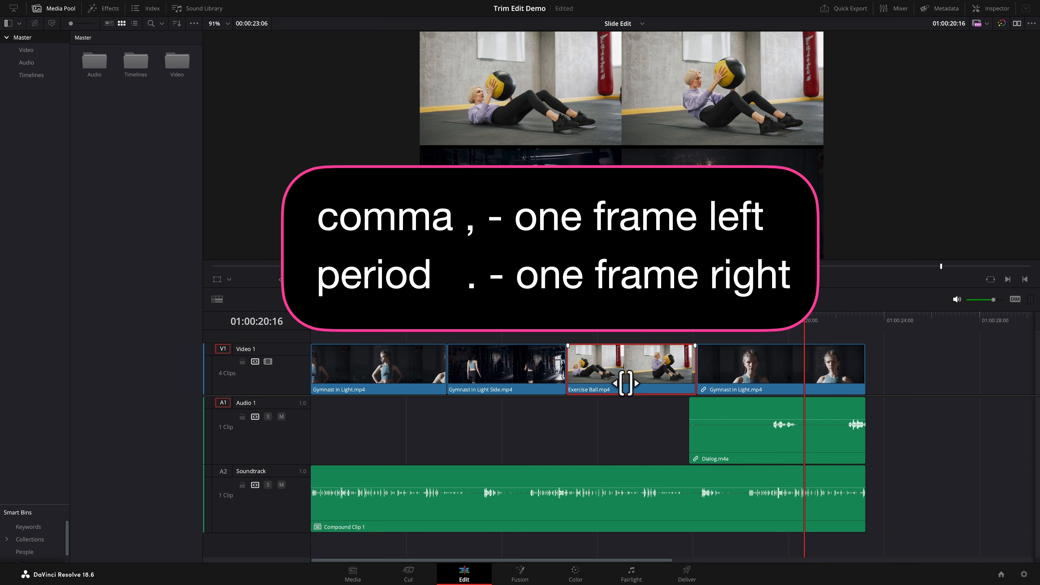
key("period")
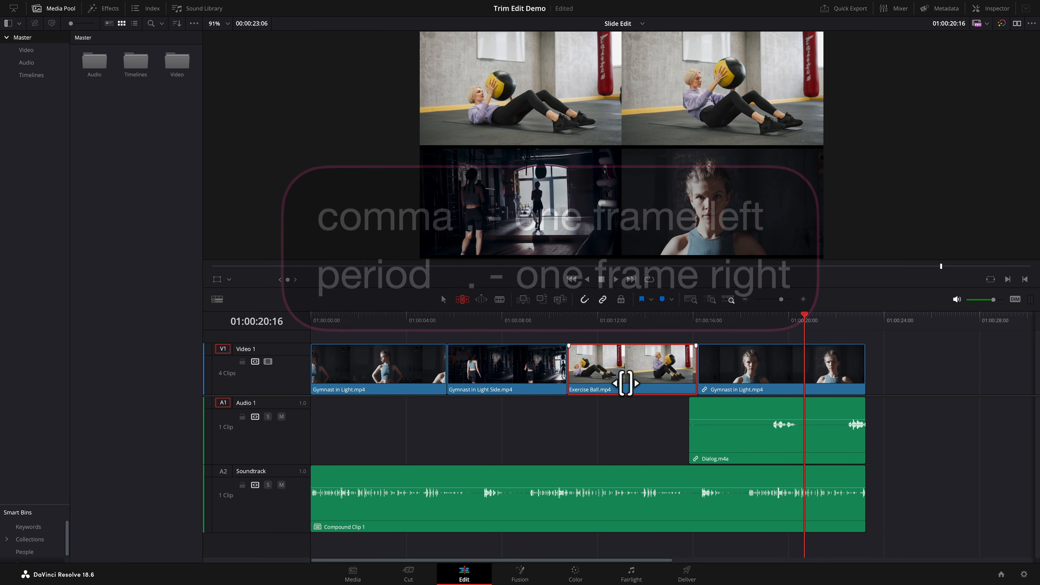
- Slide Exercise Ball.mp4 two five-frame increments to the left and two five-frame increments back to the right
key("shift+comma")
key("shift+comma")
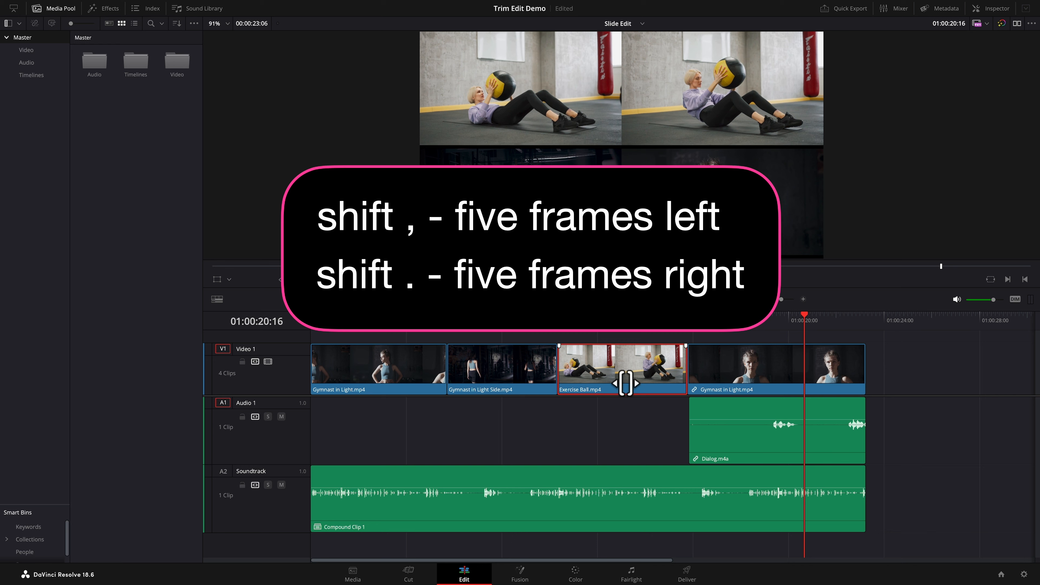
key("shift+period")
key("shift+period")
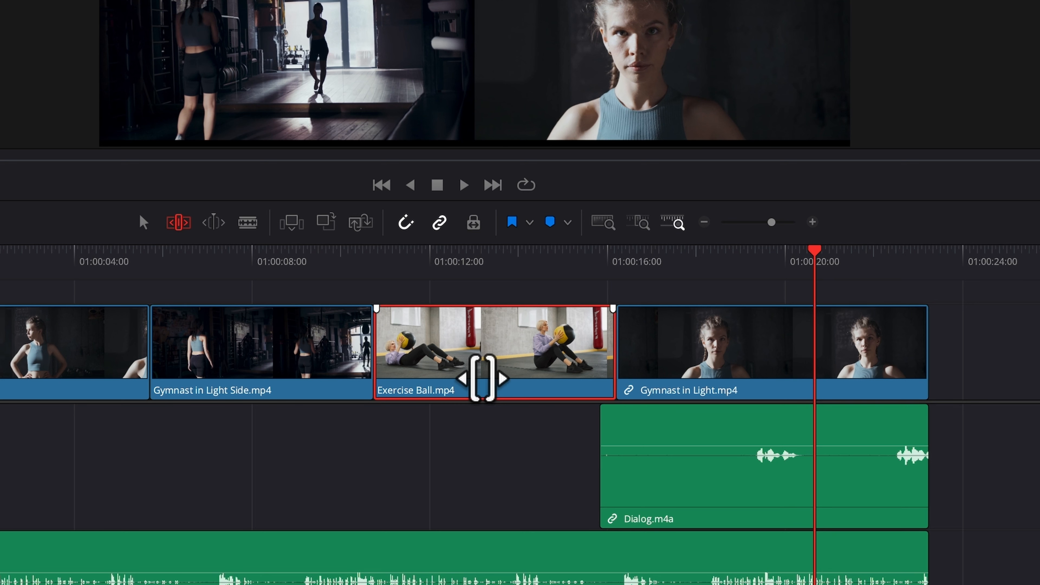
- Add Gymnast in Light Side.mp4 to the selected Exercise Ball.mp4 and slide both clips together in slide mode
key("s")
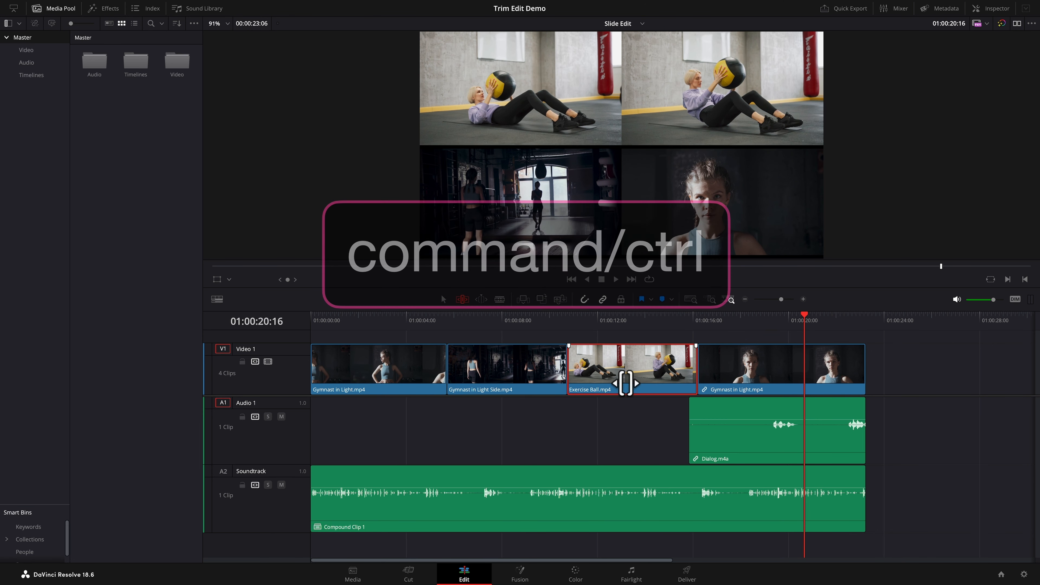
left_click(523, 368, "ctrl")
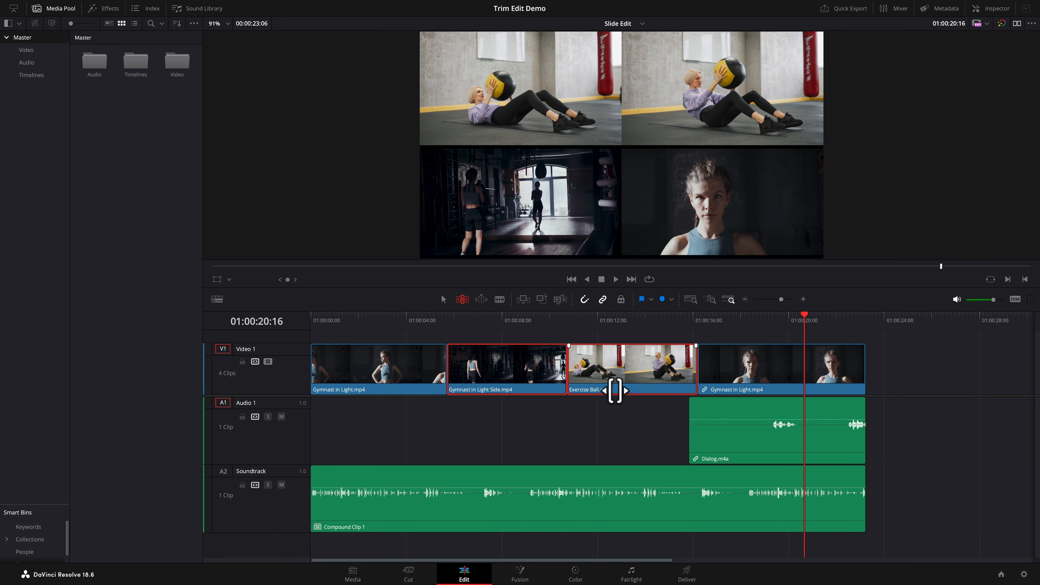
left_click_drag(614, 390, 702, 388)
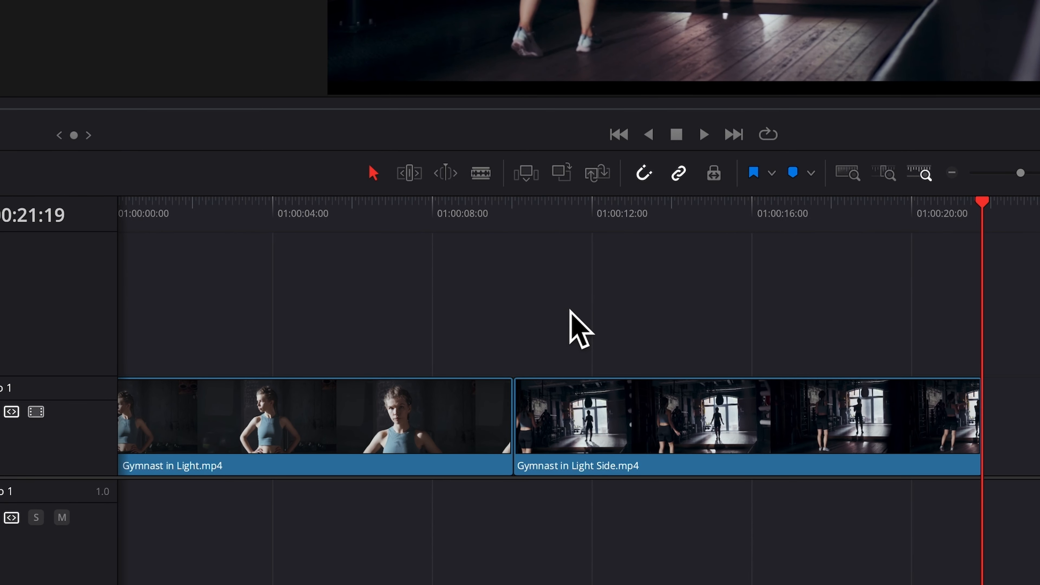
- Select the edit point between Gymnast in Light.mp4 and Gymnast in Light Side.mp4 in Selection mode and roll it along the timeline
left_click(512, 426)
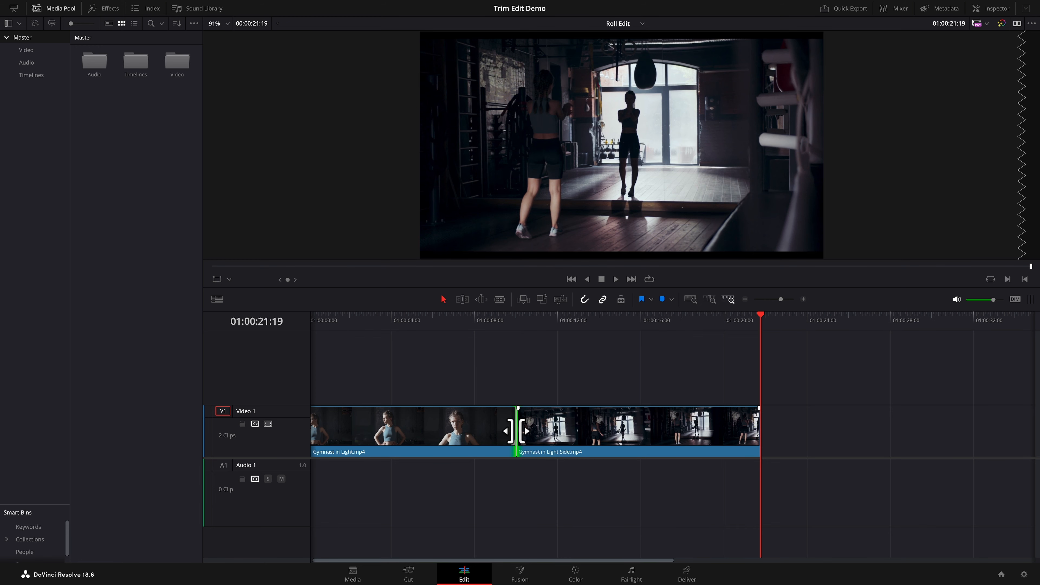
mouse_move(517, 430)
left_mouse_down()
mouse_move(477, 429)
mouse_move(593, 432)
mouse_move(468, 427)
mouse_move(594, 430)
mouse_move(463, 428)
mouse_move(564, 426)
mouse_move(467, 424)
mouse_move(527, 425)
left_mouse_up()
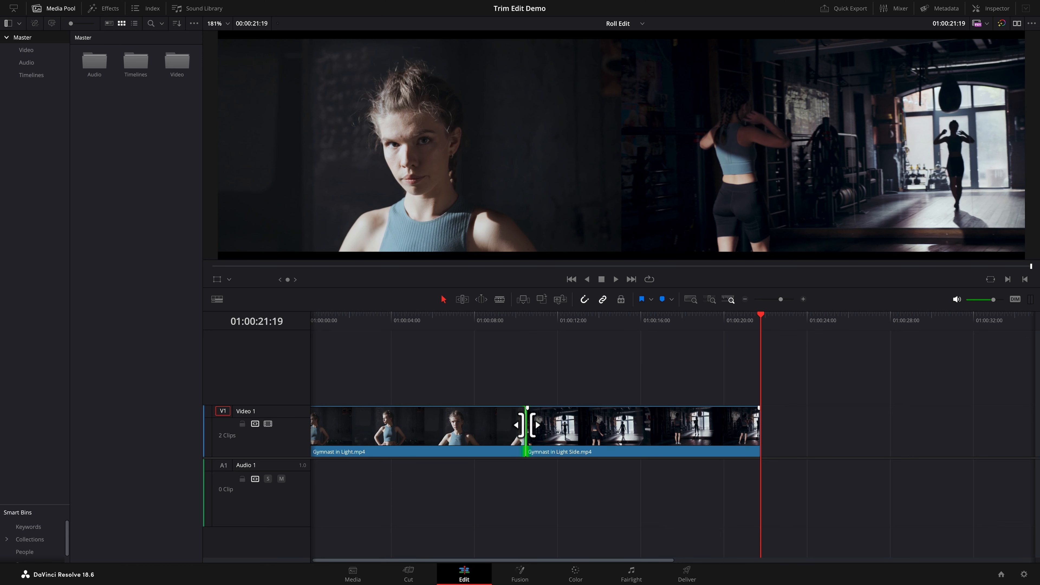
left_click_drag(527, 425, 527, 425)
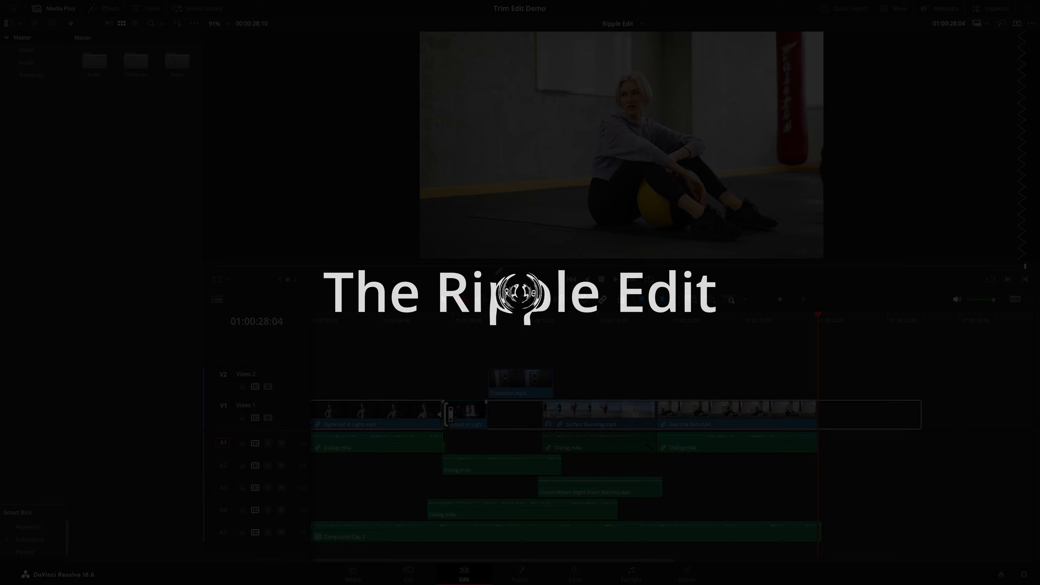
- In Trim Edit mode on the Ripple Edit timeline, select only the incoming side of the first Video 1 edit point and ripple trim it
left_click_drag(450, 414, 408, 419)
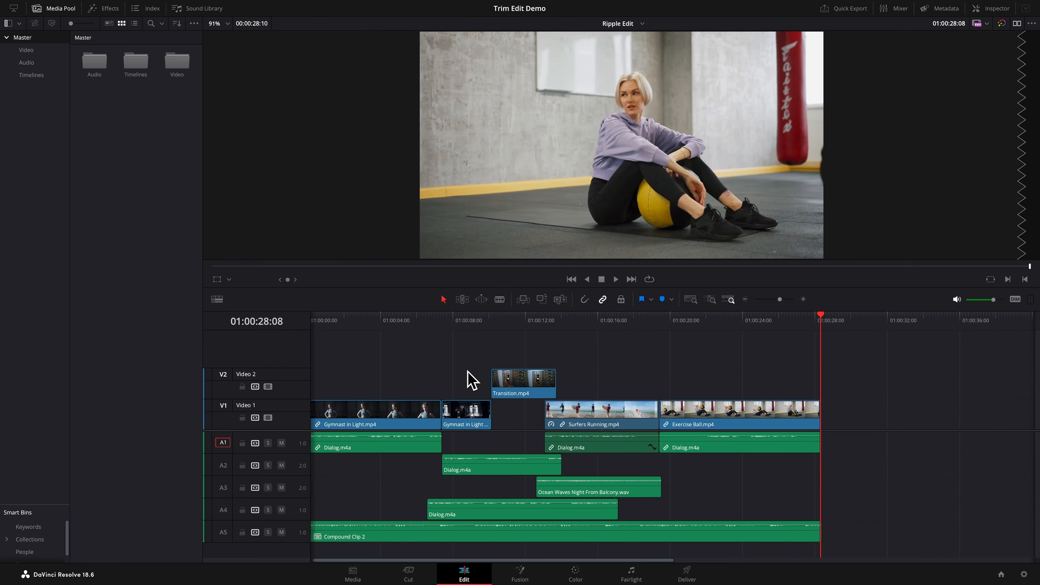
key("t")
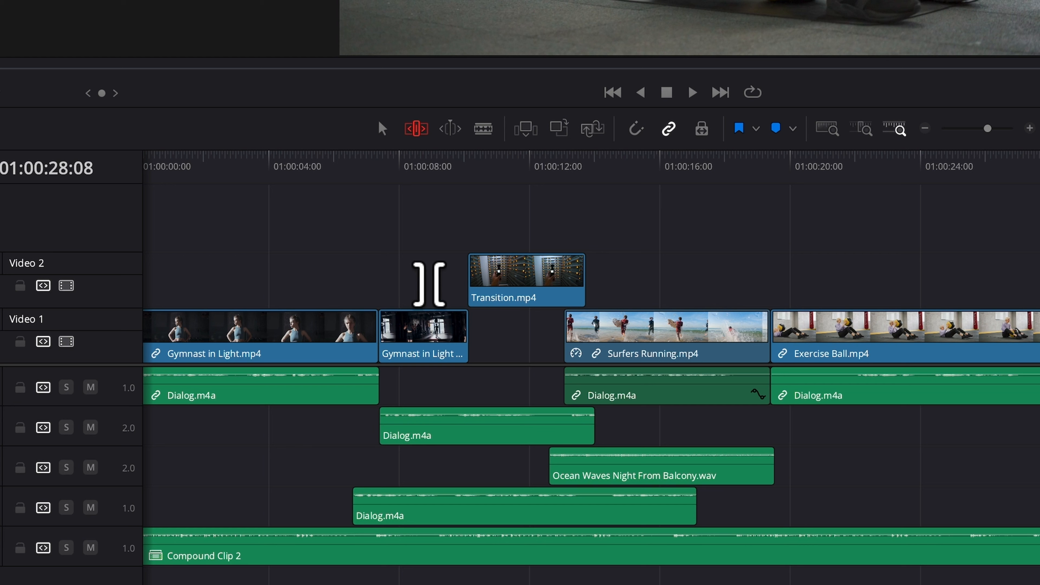
left_click(378, 336)
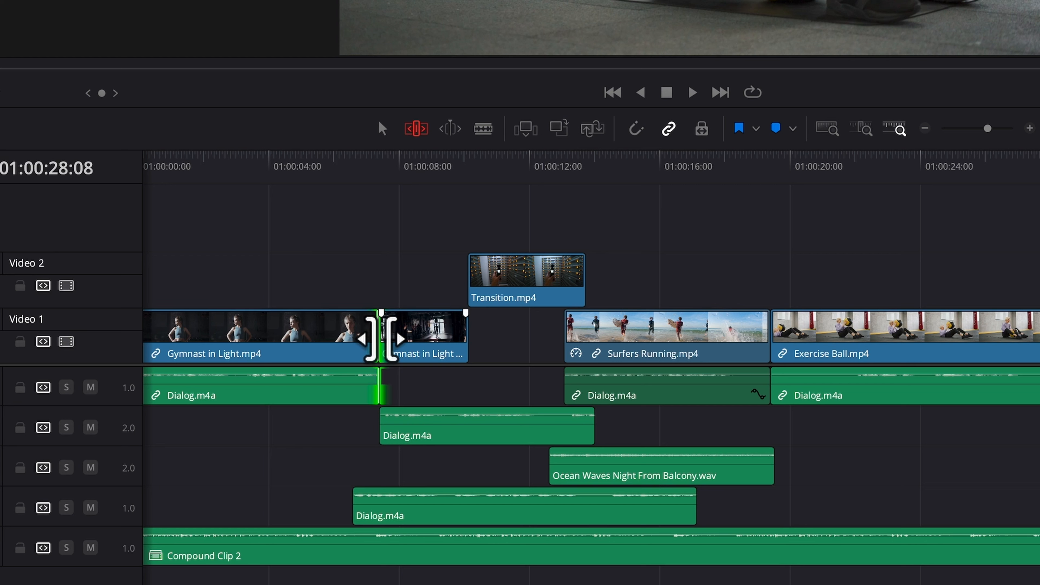
key("u")
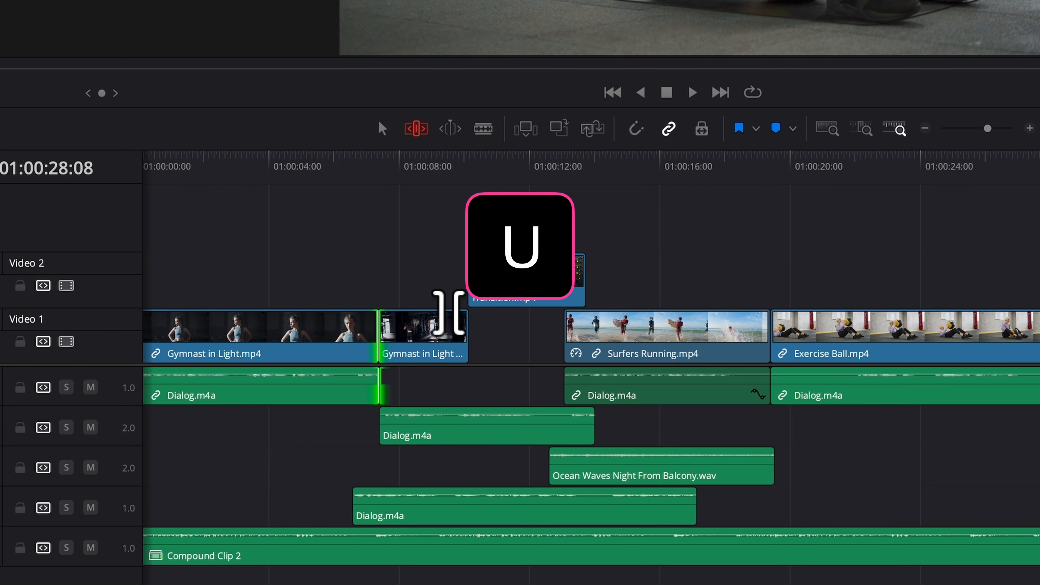
key("u")
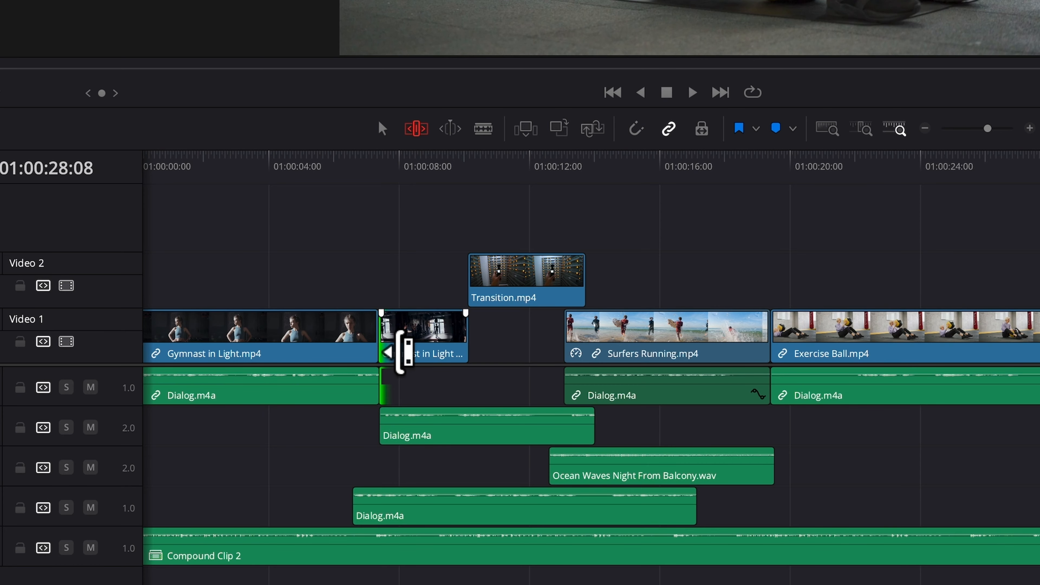
left_click_drag(404, 350, 442, 350)
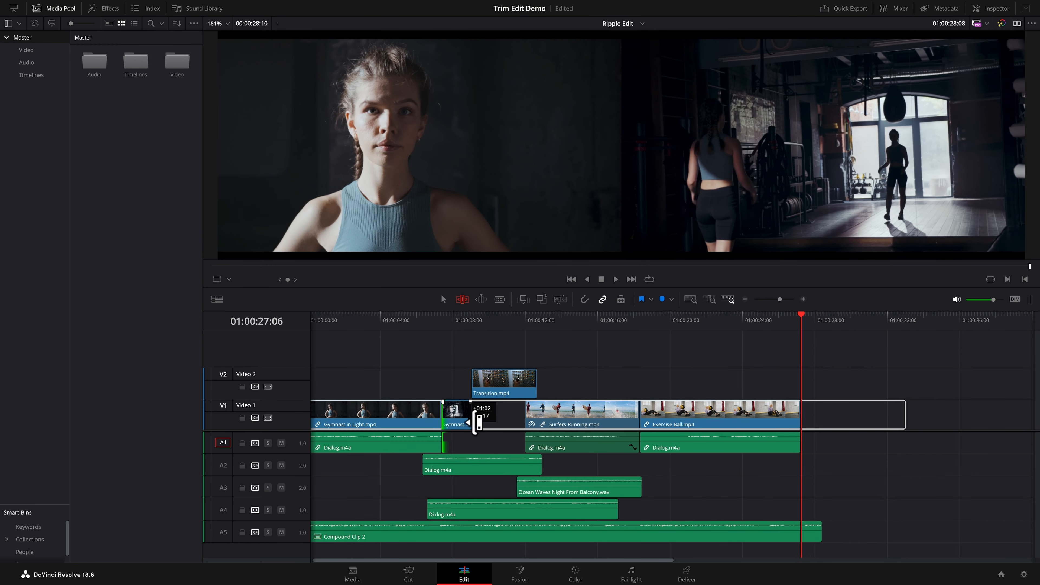
mouse_move(477, 422)
left_mouse_down()
mouse_move(370, 416)
mouse_move(465, 417)
mouse_move(388, 413)
mouse_move(456, 413)
mouse_move(463, 400)
left_mouse_up()
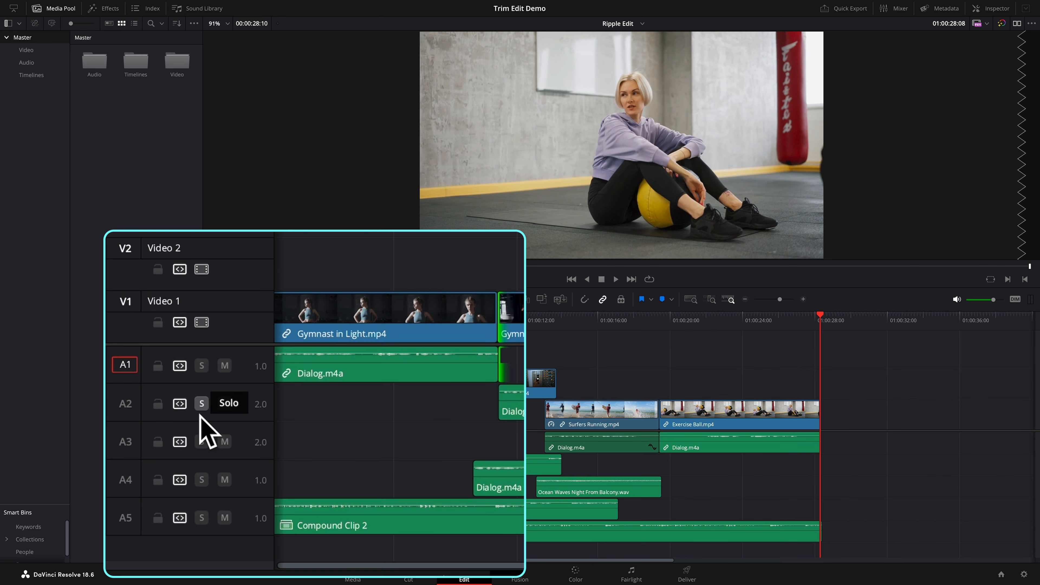
- Turn off Auto Track Selection for A2 and A3, and ripple trim the start of the second Video 1 clip
left_click(181, 404)
left_click(184, 445)
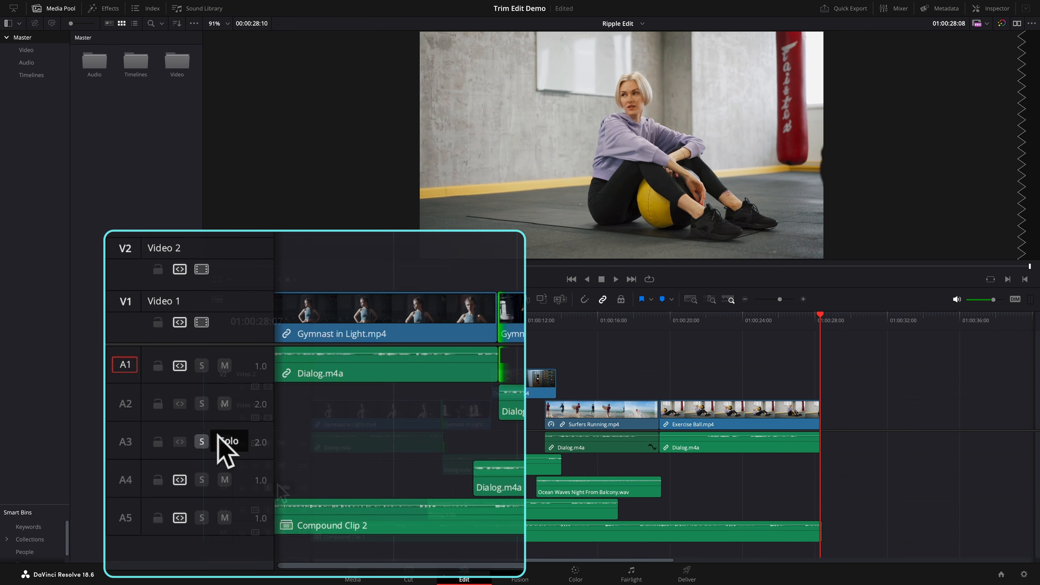
mouse_move(455, 428)
left_mouse_down()
mouse_move(480, 426)
mouse_move(426, 424)
mouse_move(476, 424)
mouse_move(457, 426)
left_mouse_up()
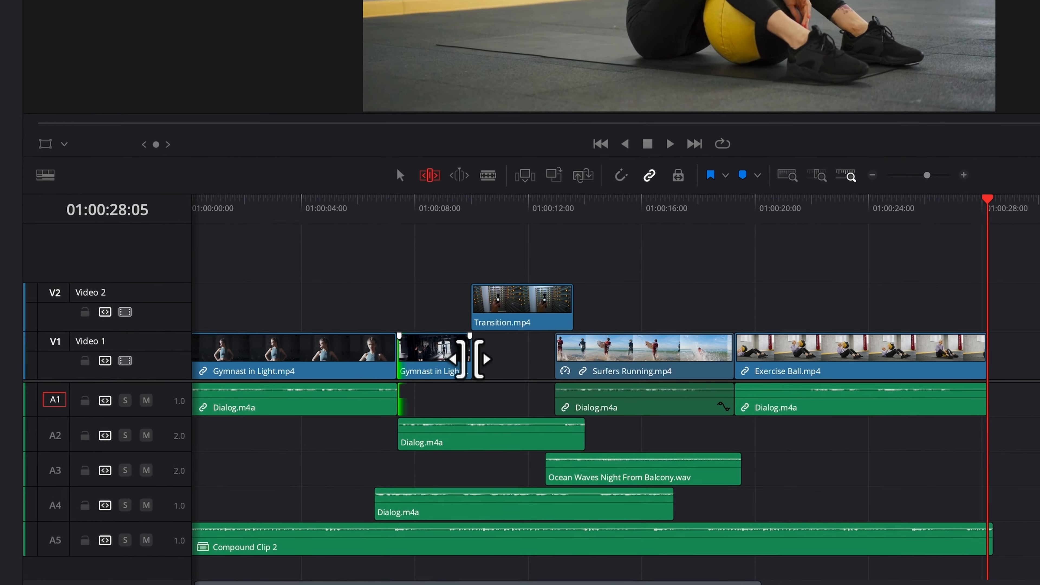
- Select the edit point at the end of the second Video 1 clip, switch its trim side, and ripple trim it
left_click(489, 416)
key("u")
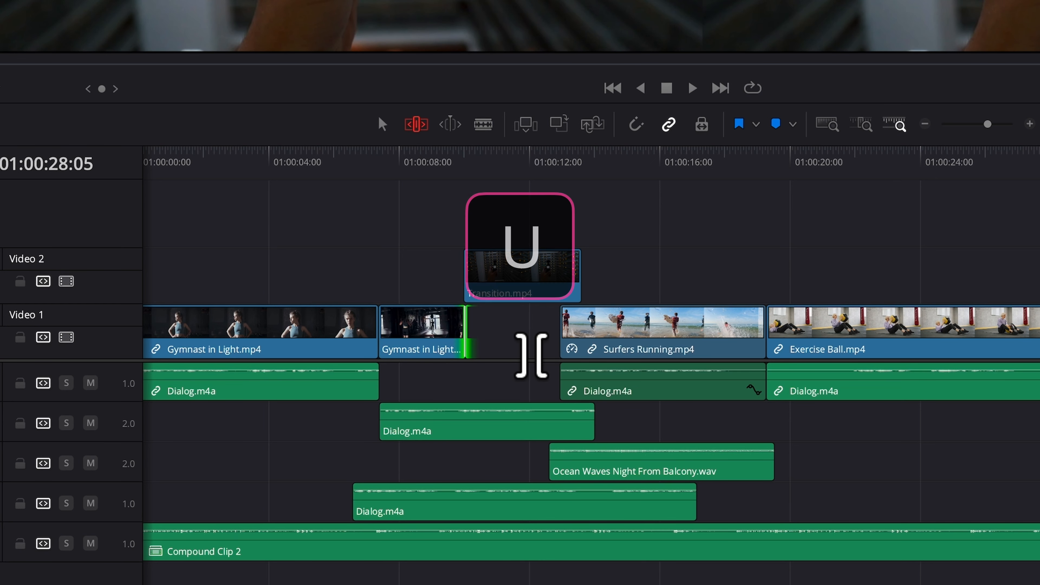
key("u")
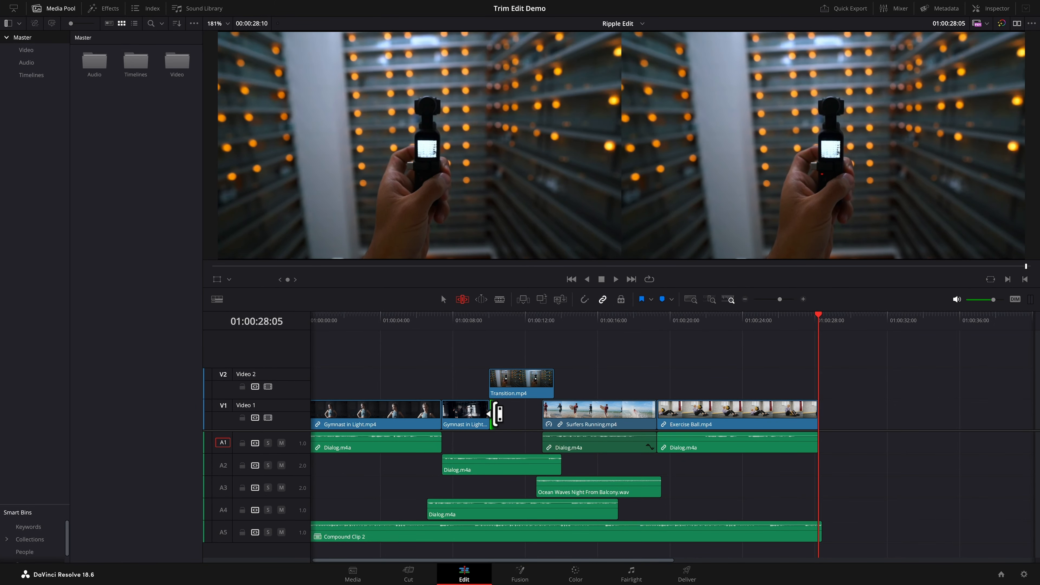
mouse_move(497, 414)
left_mouse_down()
mouse_move(515, 420)
mouse_move(412, 417)
mouse_move(557, 421)
mouse_move(424, 420)
mouse_move(532, 424)
mouse_move(489, 420)
mouse_move(510, 422)
left_mouse_up()
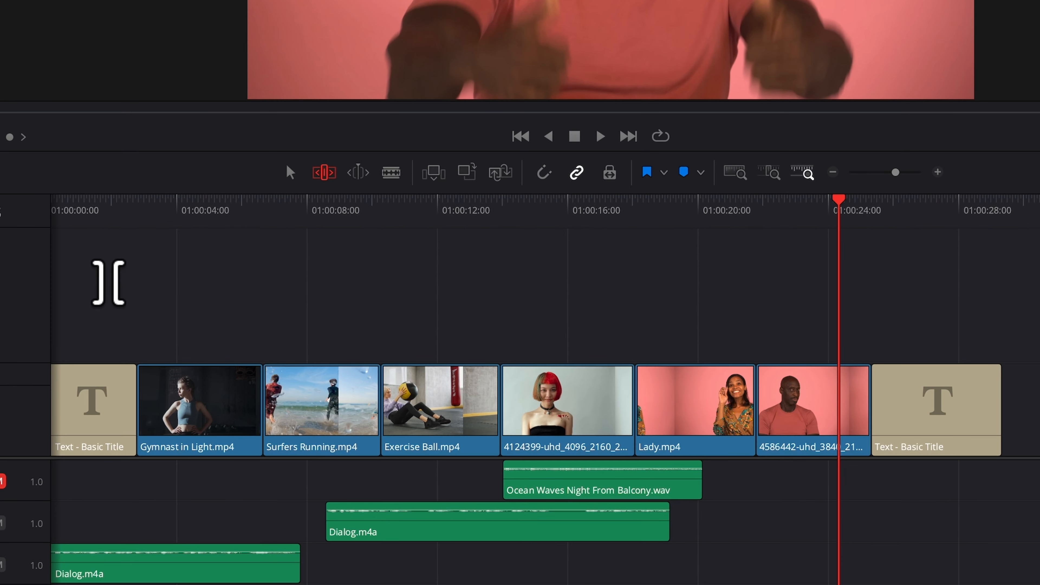
- Select the outgoing side of every edit point on Video 1 of the Ripple Multiple timeline and ripple trim them together
left_click_drag(98, 264, 922, 432)
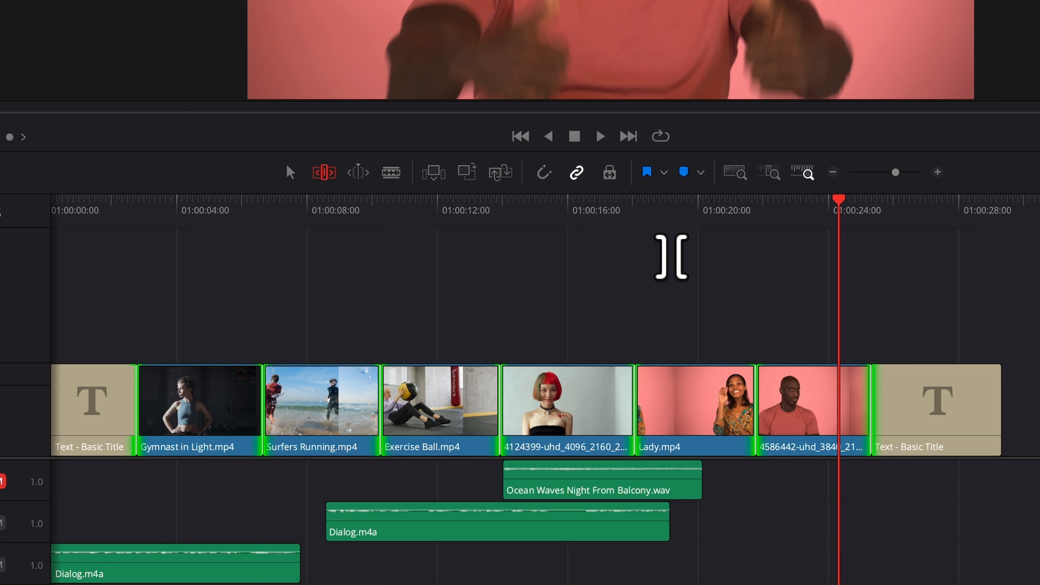
key("u")
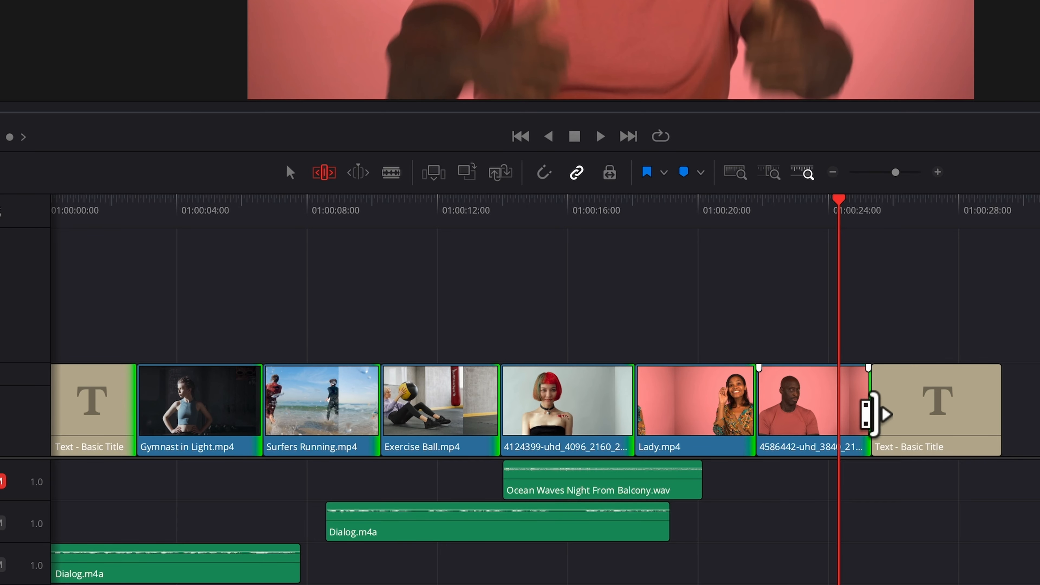
left_click_drag(871, 414, 772, 418)
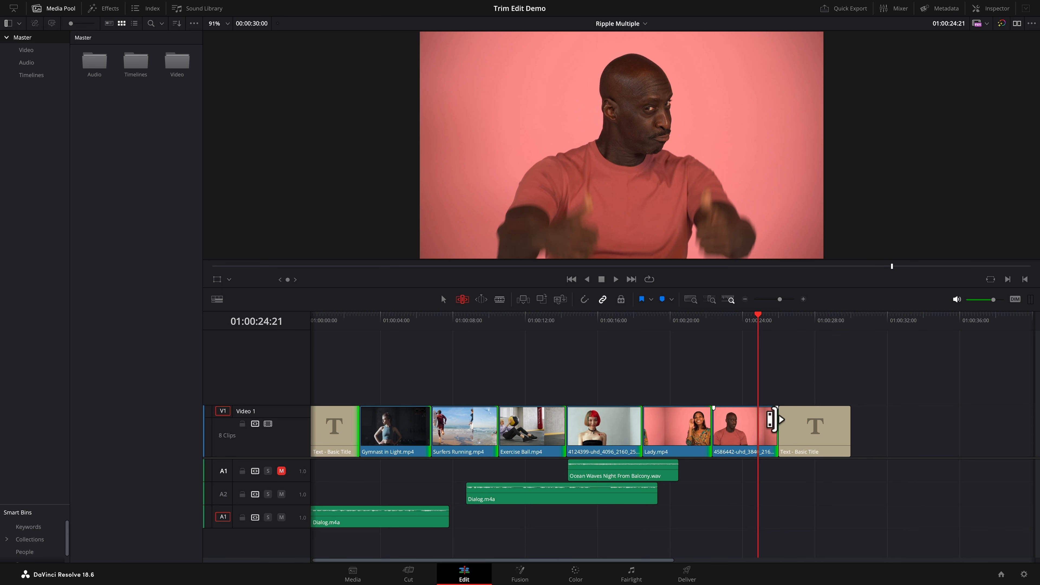
left_click_drag(771, 418, 772, 419)
- Ripple trim all the selected clip ends together in one-frame increments in both directions, and save the project
key("comma")
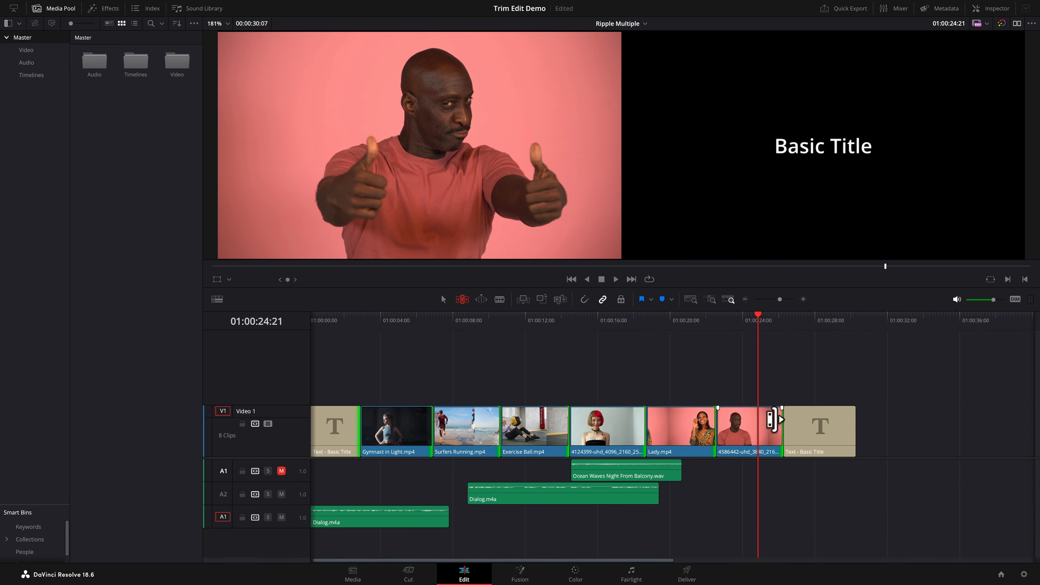
key("period")
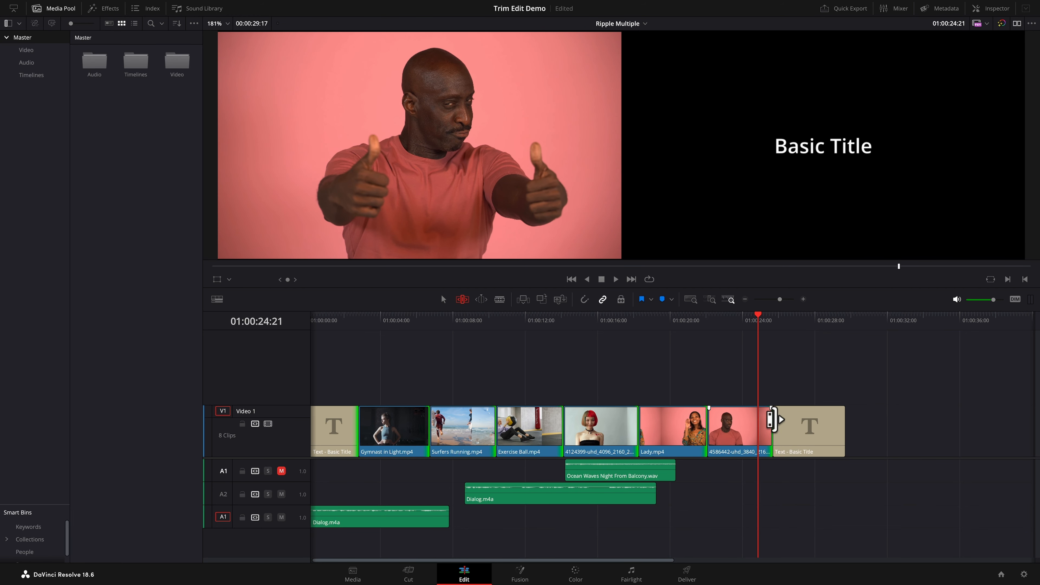
key("ctrl+s")
key("comma")
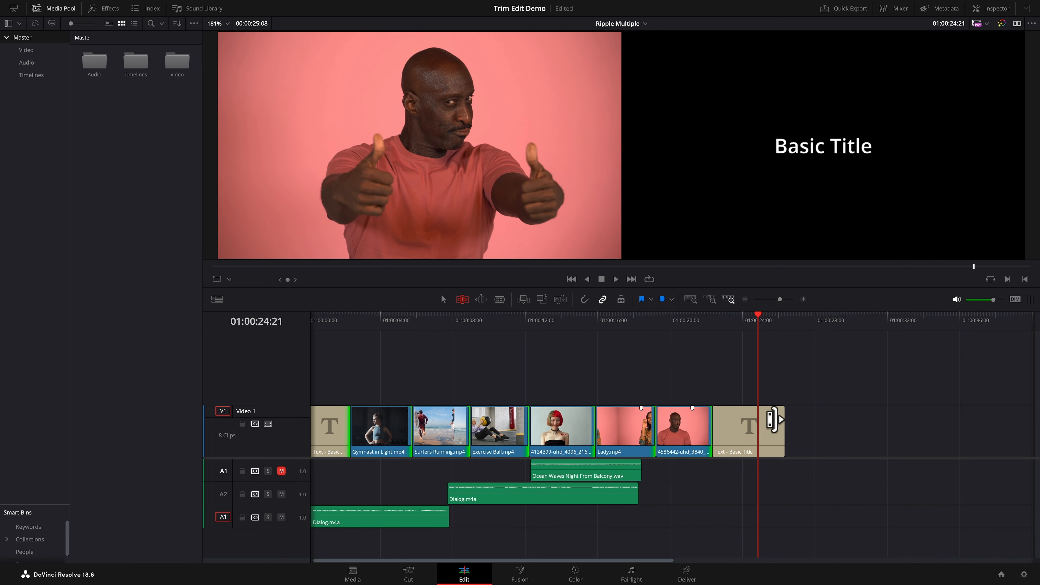
- Lengthen all the clips with selected outgoing edges together in repeated one-frame ripple increments
key("period")
key("period")
key("period")
key("period")
key("period")
key("period")
key("period")
key("period")
key("period")
key("period")
key("period")
key("period")
key("period")
key("period")
key("period")
key("period")
key("period")
key("period")
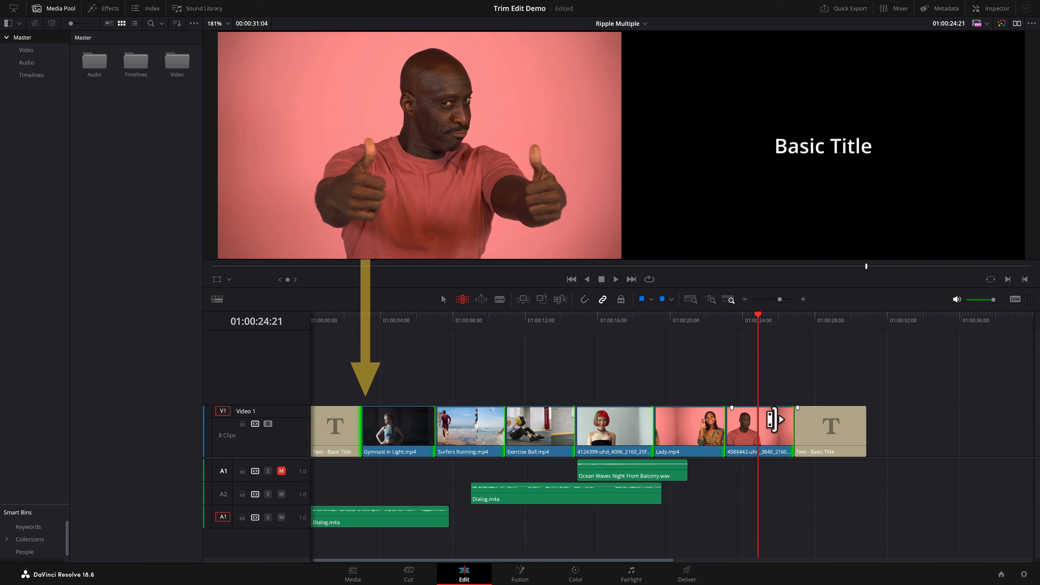
- Shorten all the clips with selected outgoing edges together in repeated one-frame ripple increments
key("comma")
key("comma")
key("comma")
key("comma")
key("comma")
key("comma")
key("comma")
key("comma")
key("comma")
key("comma")
key("comma")
key("comma")
key("comma")
key("comma")
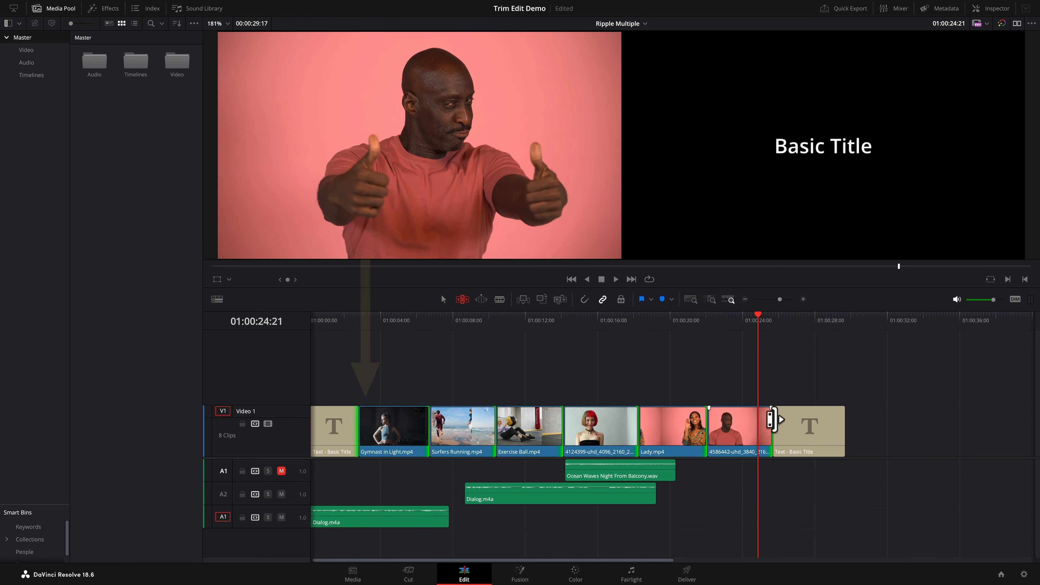
- Extend every selected outgoing edge on Video 1 together by five one-frame ripple nudges, and save the project
key("period")
key("period")
key("period")
key("period")
key("period")
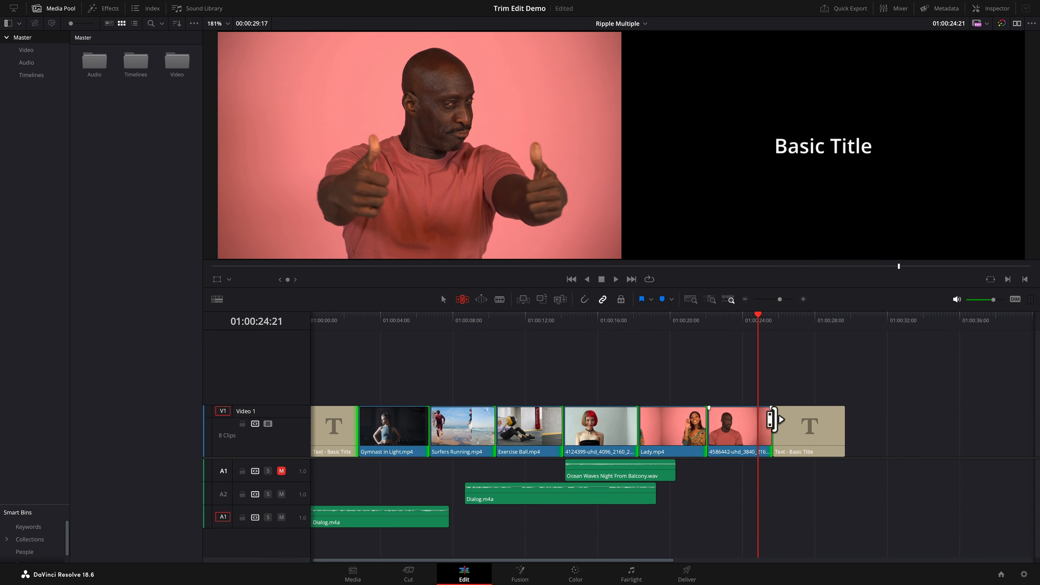
key("ctrl+s")
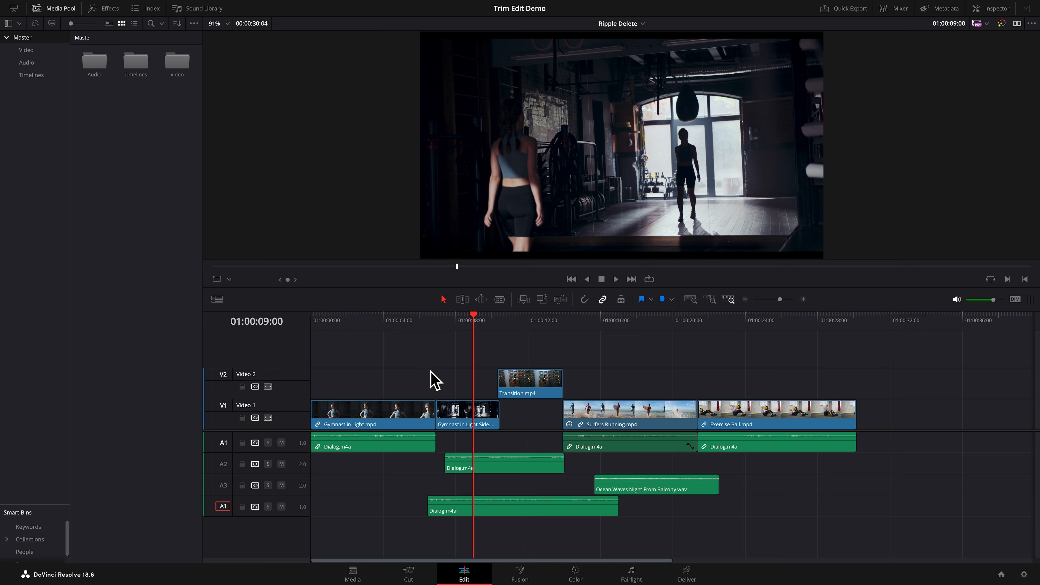
- Ripple delete Gymnast in Light.mp4 and Gymnast in Light Side.mp4, and apply the same deletion to the Video 1 gap before Surfers Running.mp4
left_click(468, 413)
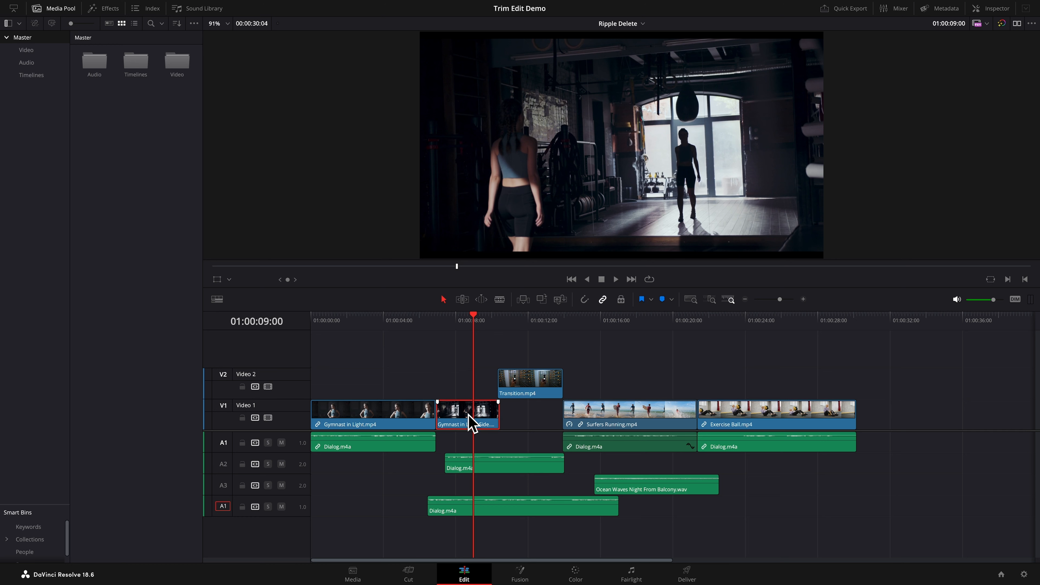
left_click(392, 421, "ctrl")
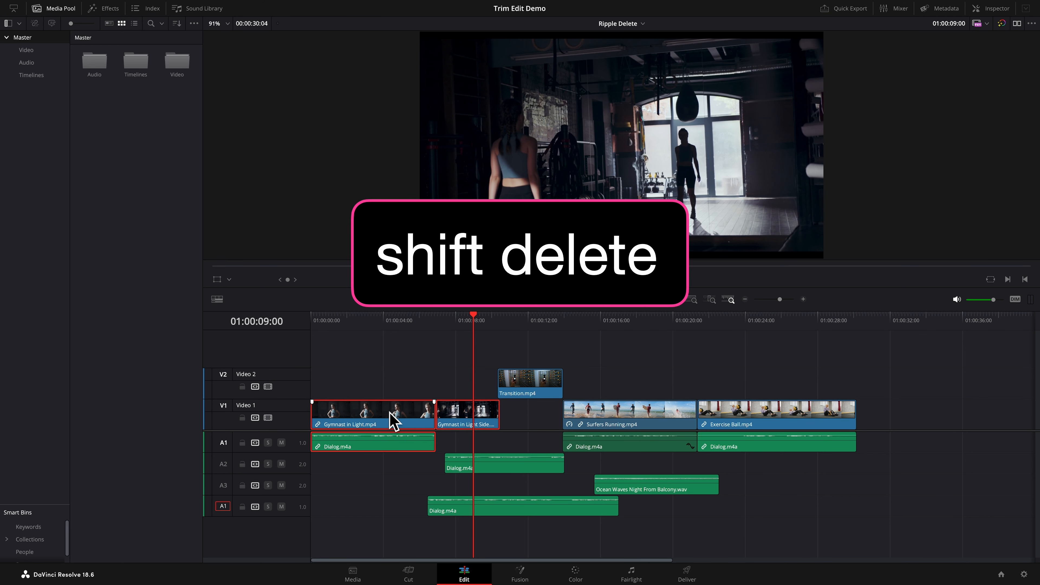
key("shift+Delete")
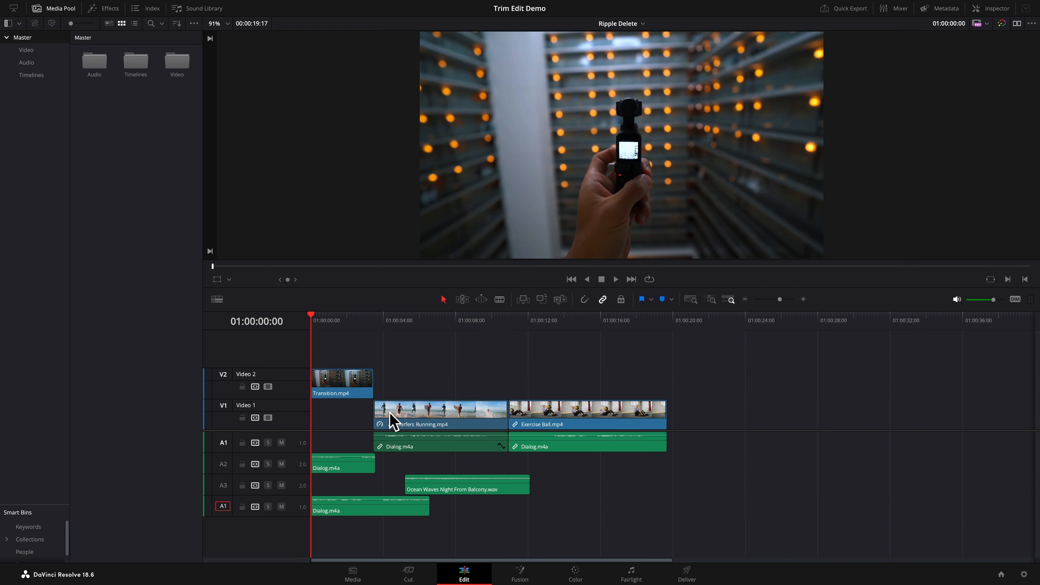
left_click(347, 411)
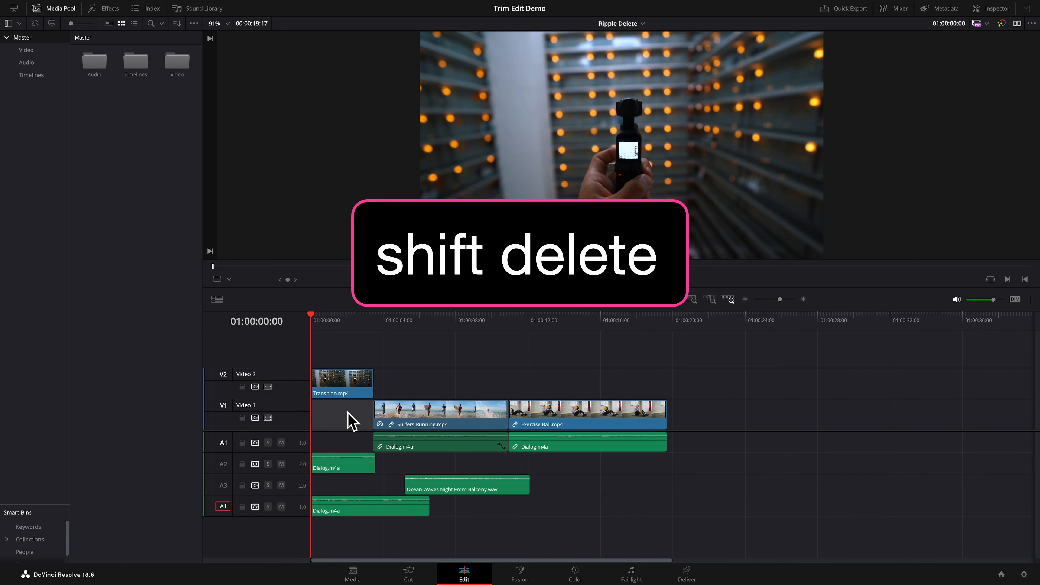
key("shift+Delete")
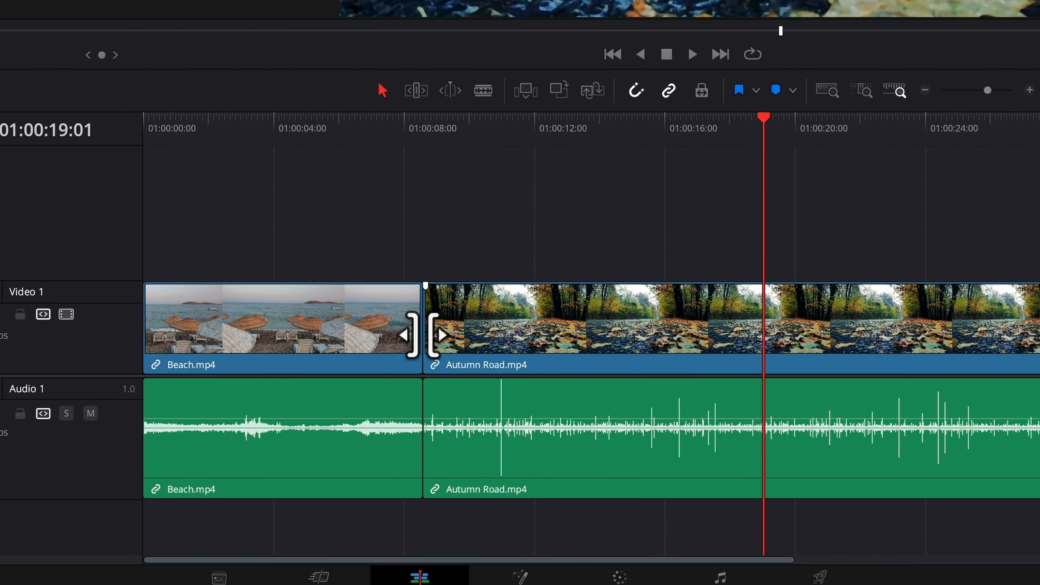
- Select the edit point between Beach.mp4 and Autumn Road.mp4 and cycle its selection through video only to audio only
left_click(465, 430)
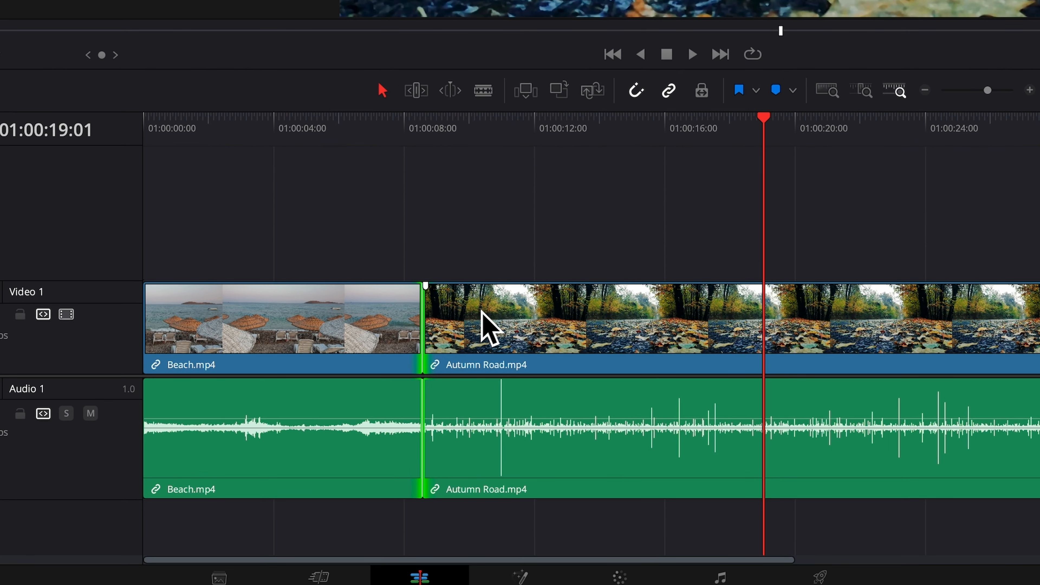
key("alt+u")
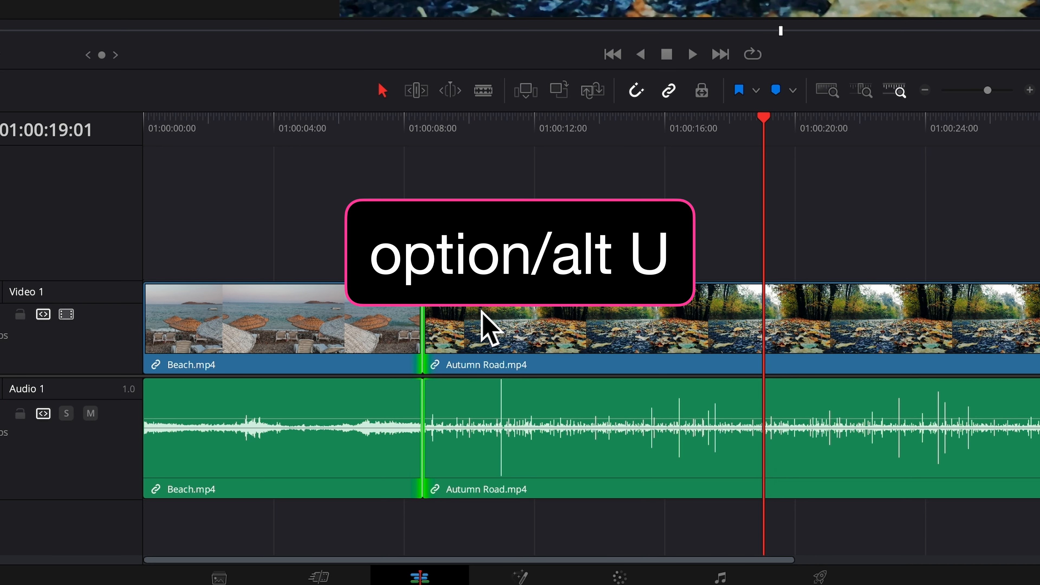
key("alt+u")
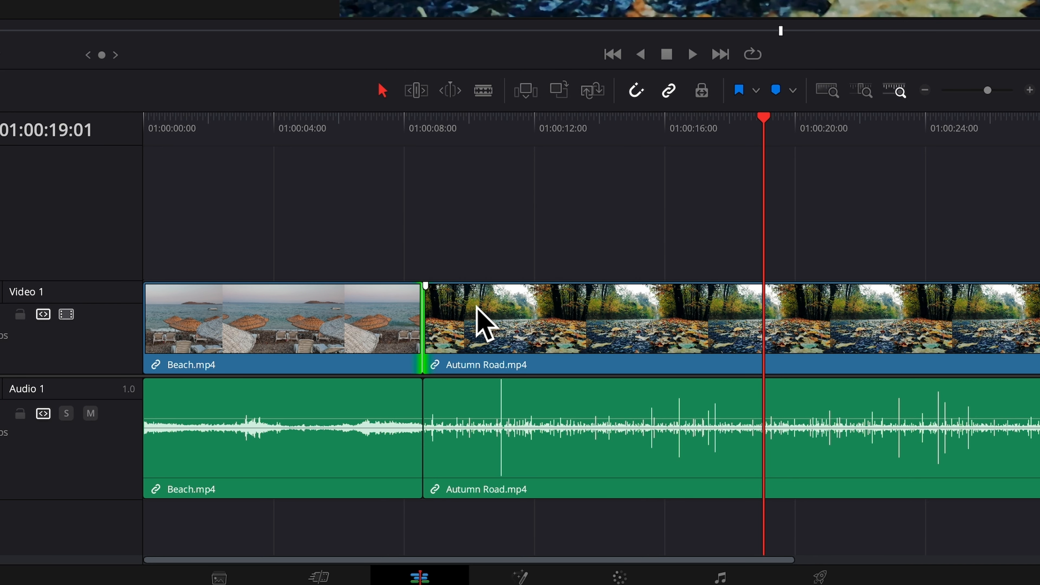
key("alt+u")
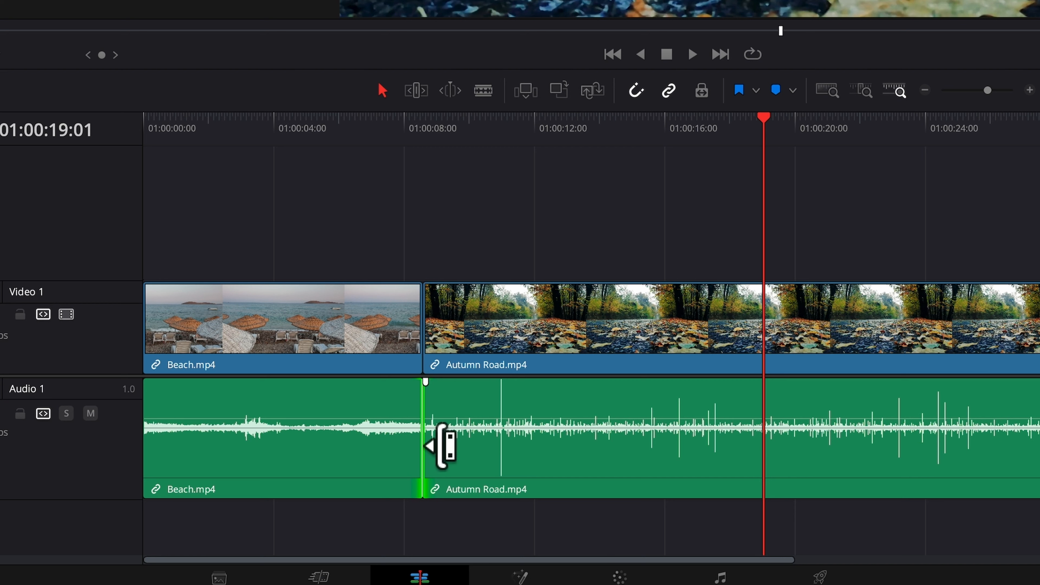
- Try rolling only the audio edit between Beach.mp4 and Autumn Road.mp4 about 2 seconds earlier and nudging it by multiple frames both ways
left_click(422, 429)
left_click_drag(422, 430, 363, 426)
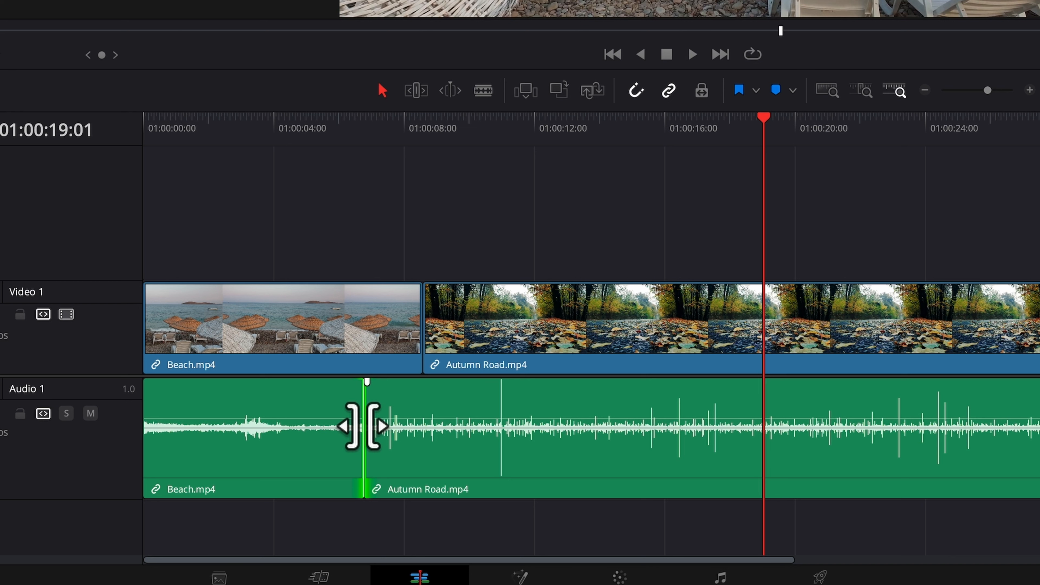
key("shift+comma")
key("shift+period")
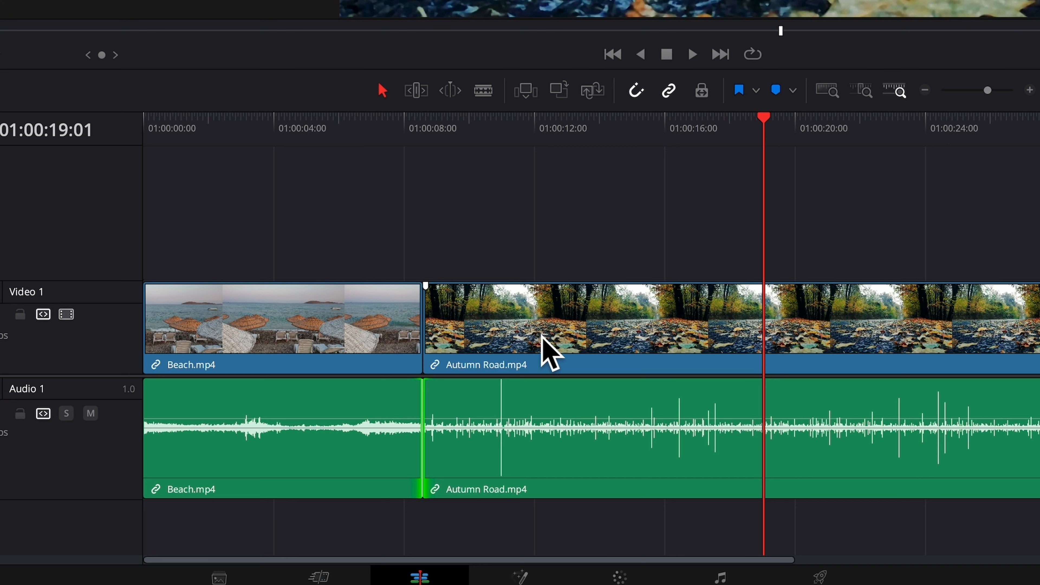
- Extend the audio edit between Beach.mp4 and Autumn Road.mp4 back to 01:00:06:09 and add a Cross Fade -3 dB transition on it
left_click_drag(764, 122, 352, 178)
key("e")
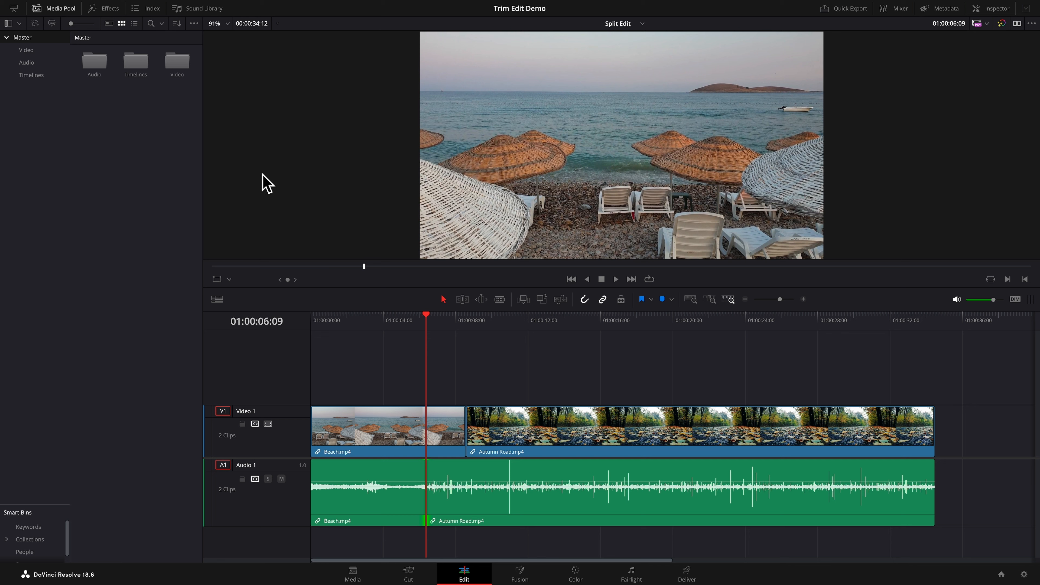
left_click(111, 11)
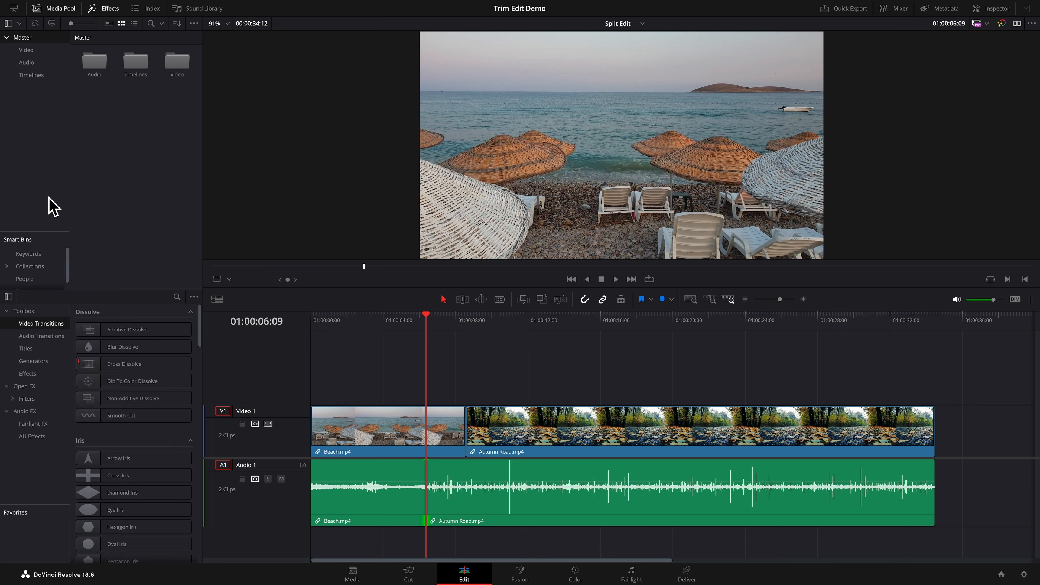
left_click(44, 336)
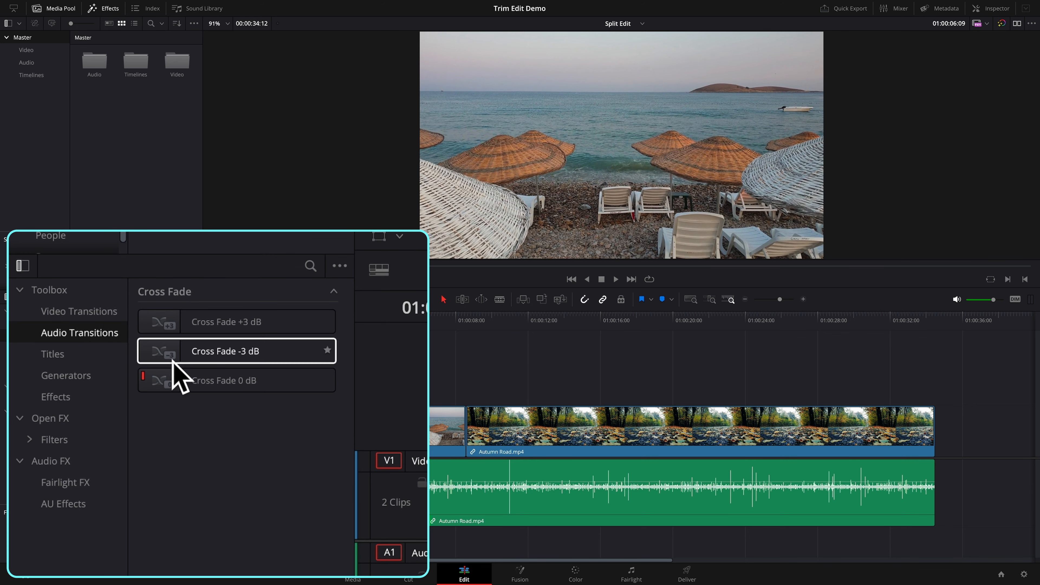
left_click_drag(174, 360, 427, 502)
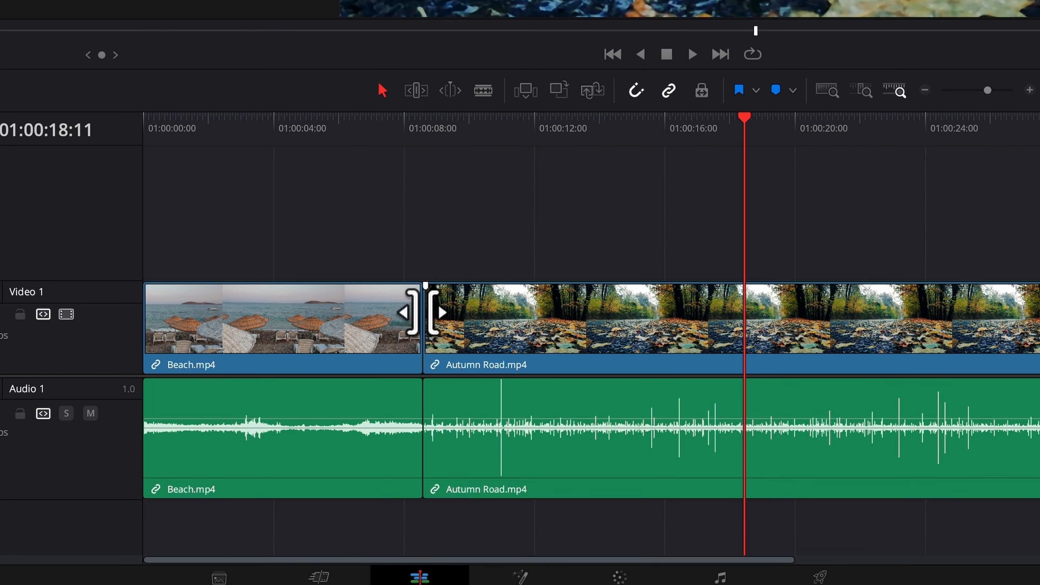
- Roll only the video edit between Beach.mp4 and Autumn Road.mp4 earlier, undo that roll, and extend the edit to the playhead at about 01:00:06:00
left_click(466, 425)
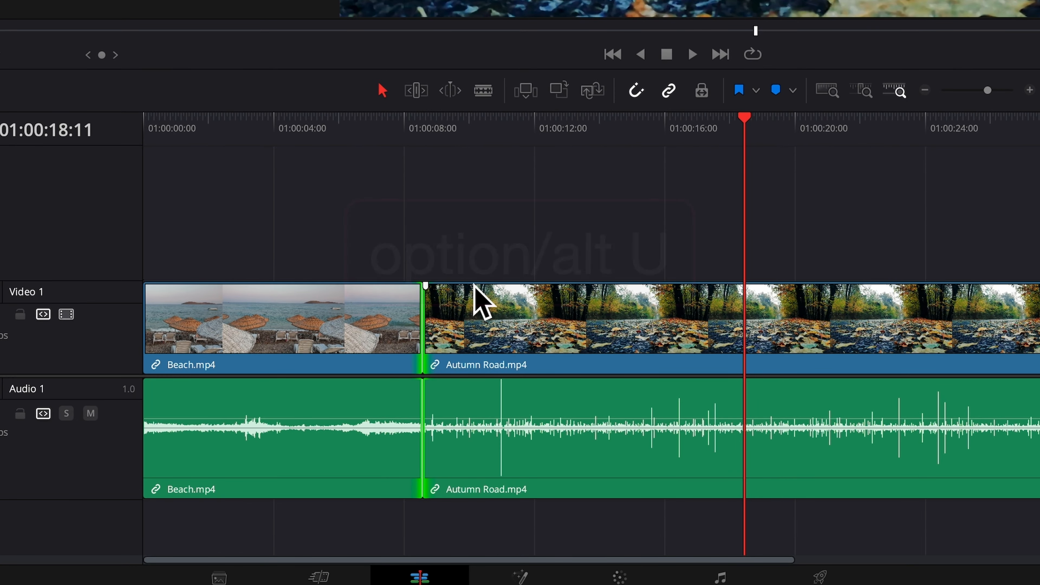
key("alt+u")
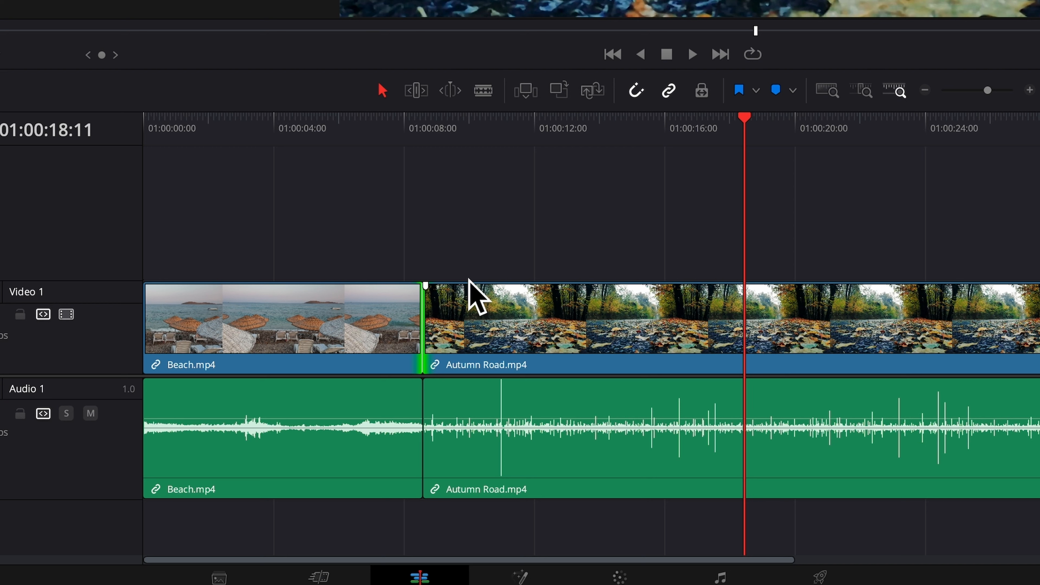
left_click_drag(424, 319, 357, 327)
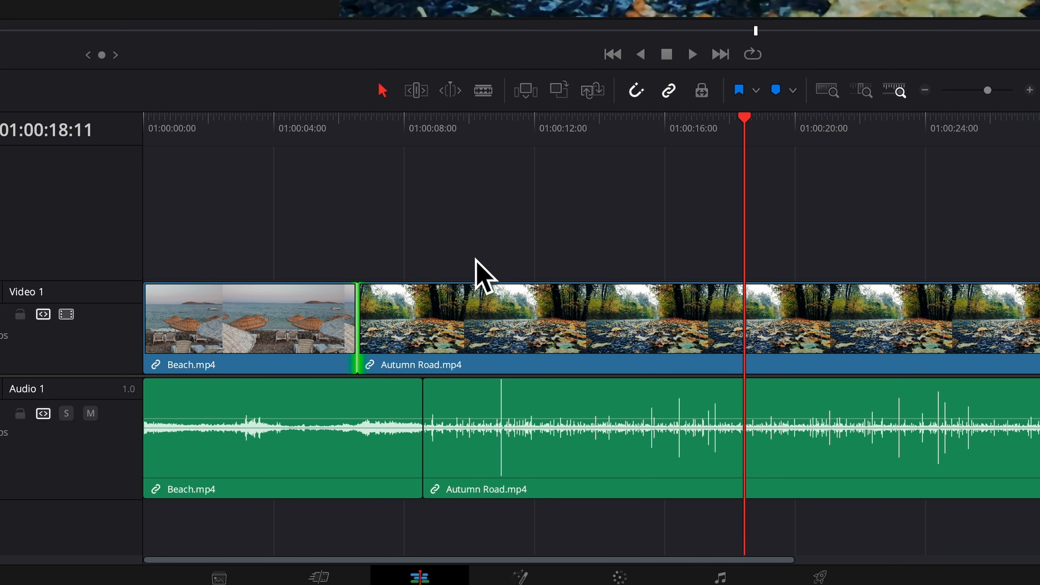
key("ctrl+z")
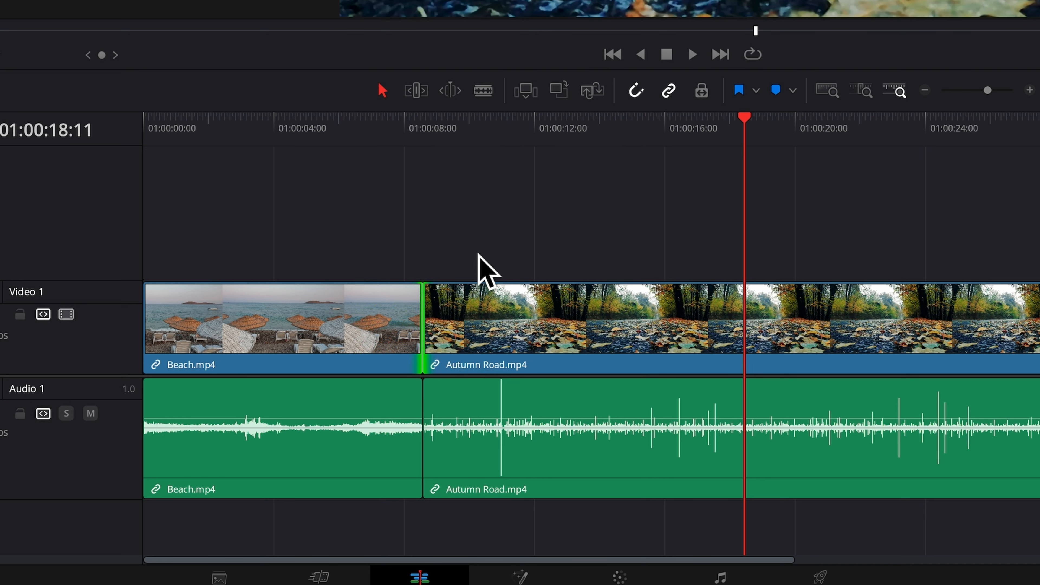
left_click_drag(747, 132, 340, 139)
key("e")
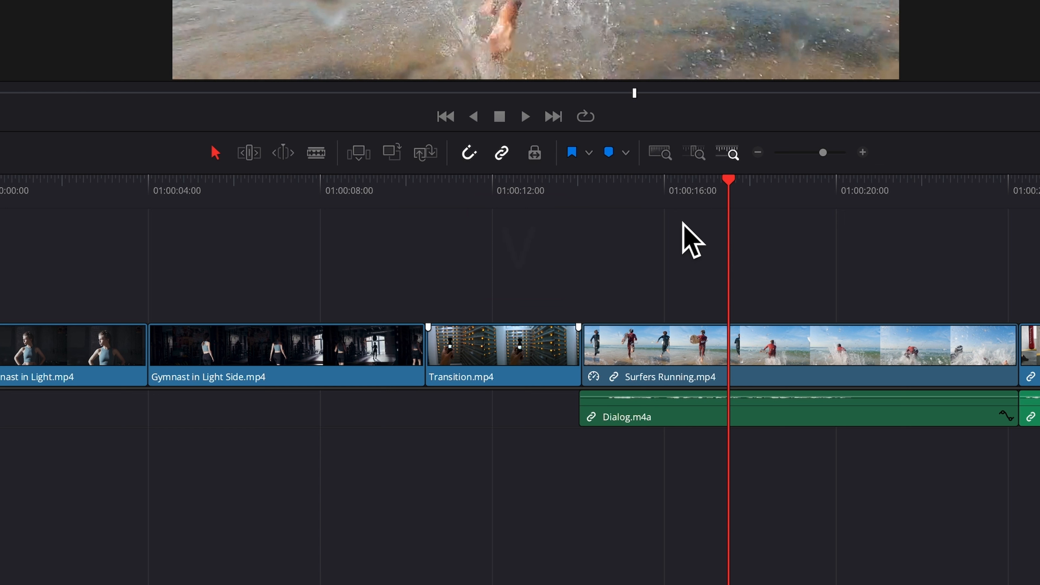
- Select the nearest edit point at the start of Surfers Running.mp4, and jump to the previous edit point and back
key("v")
key("Up")
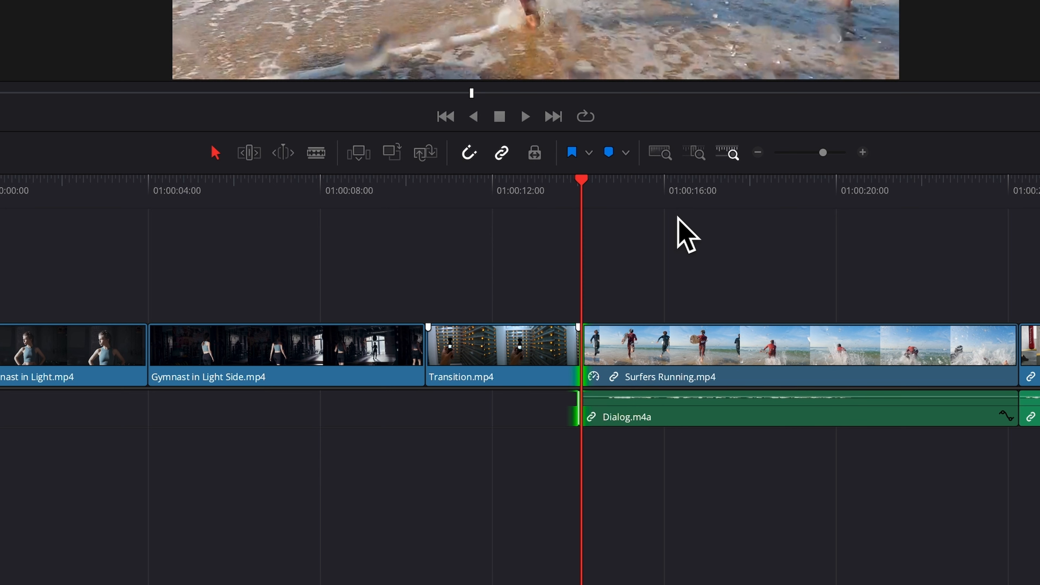
key("Up")
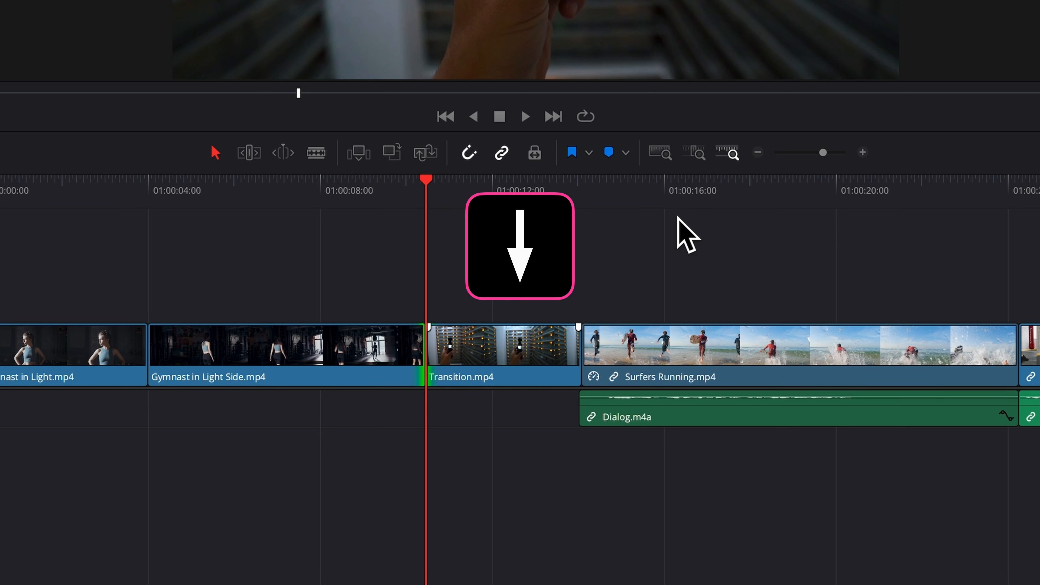
key("Down")
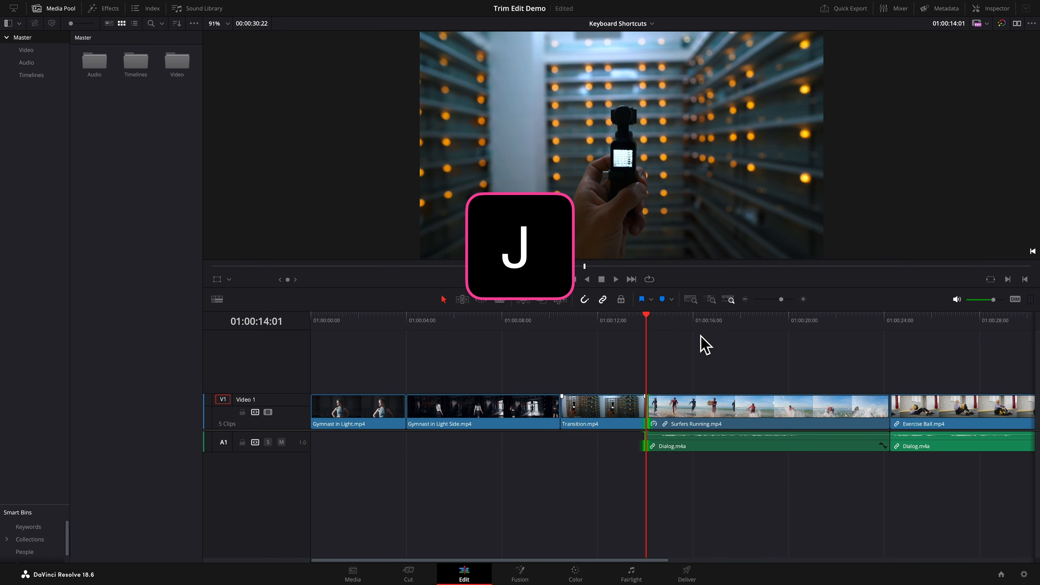
- Play the Keyboard Shortcuts timeline in reverse and stop, and play it forward at increasing speeds before stopping
key("j")
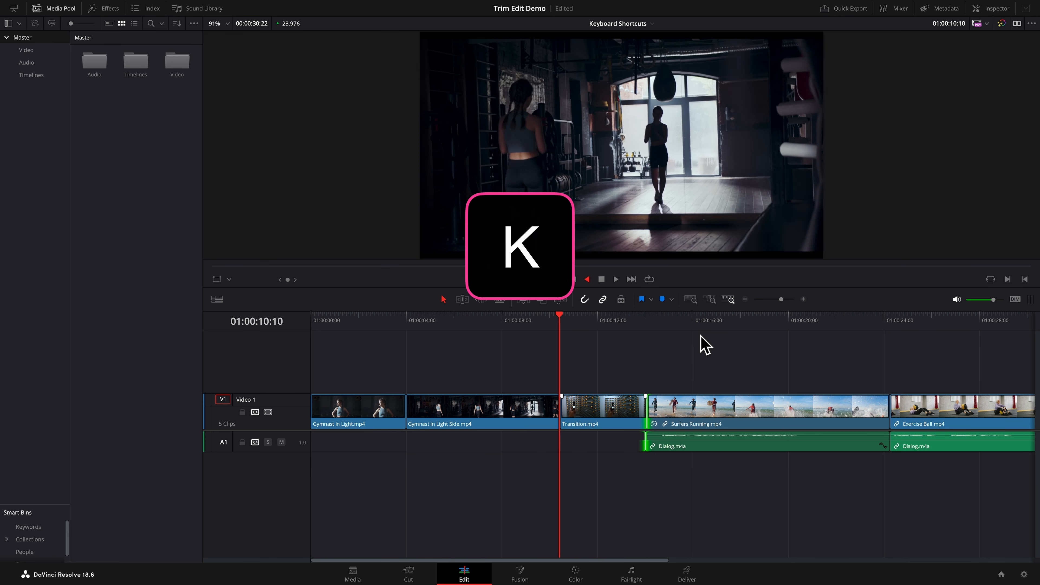
key("k")
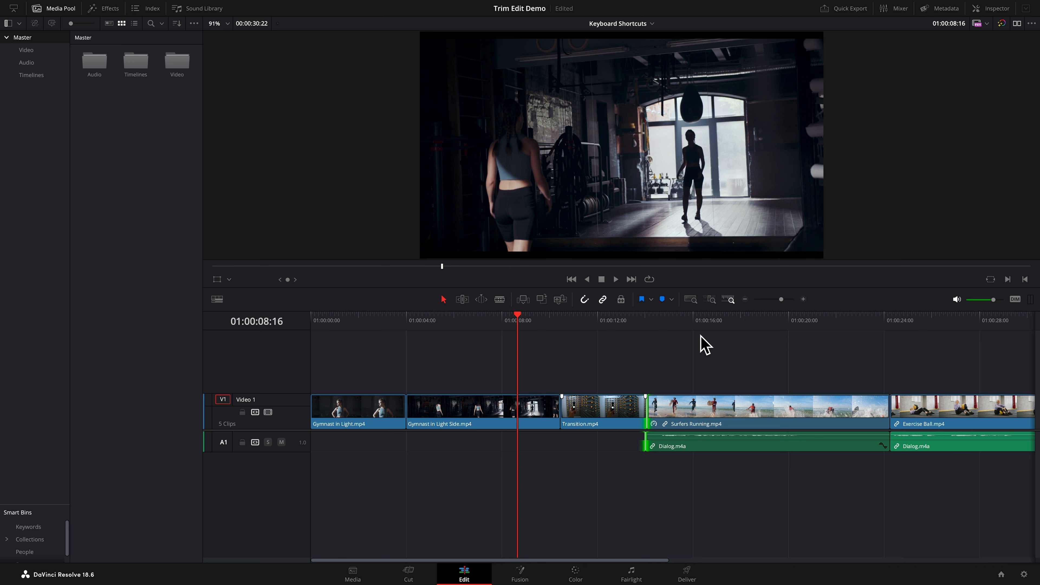
key("l")
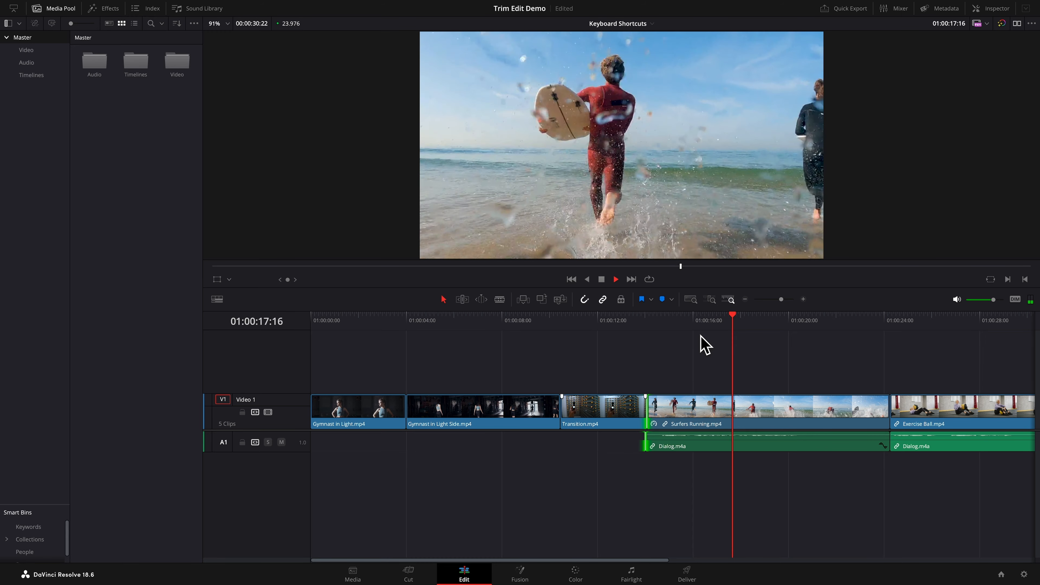
key("l")
key("l")
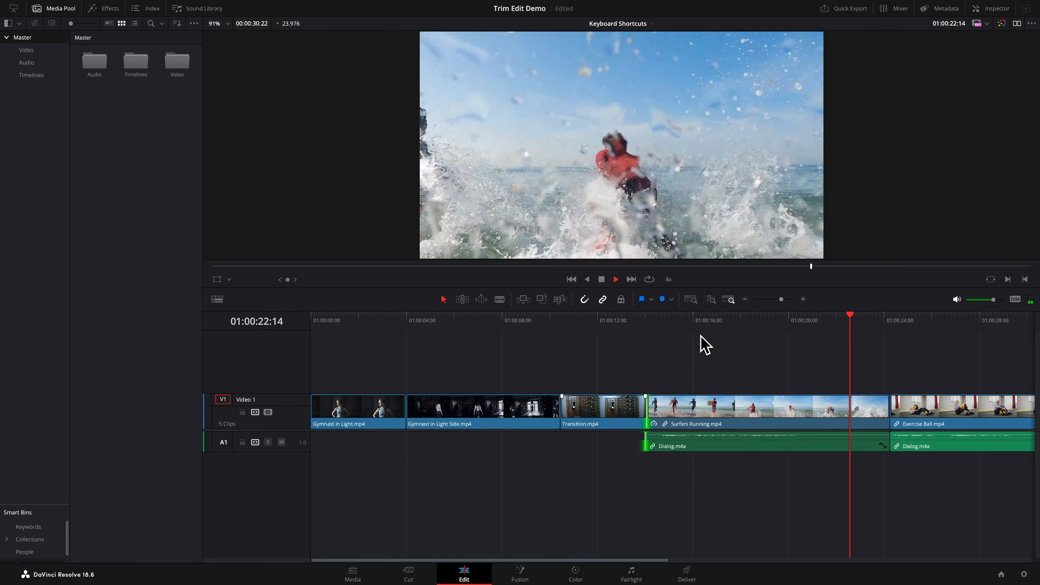
key("l")
key("k")
- Play the timeline in reverse from Exercise Ball.mp4 at increasing speeds and stop within Gymnast in Light Side.mp4
key("j")
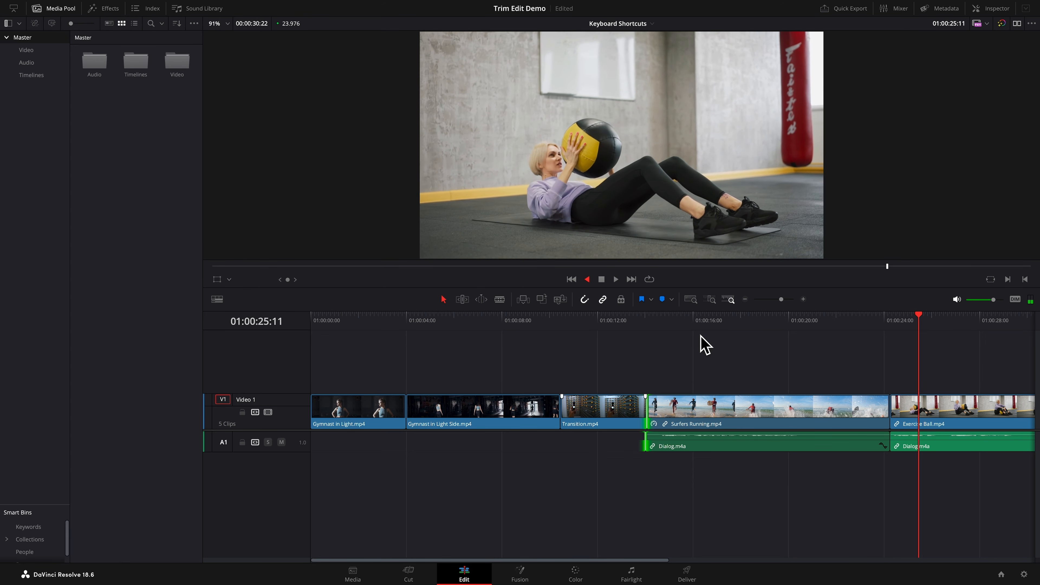
key("j")
key("j")
key("j")
key("j")
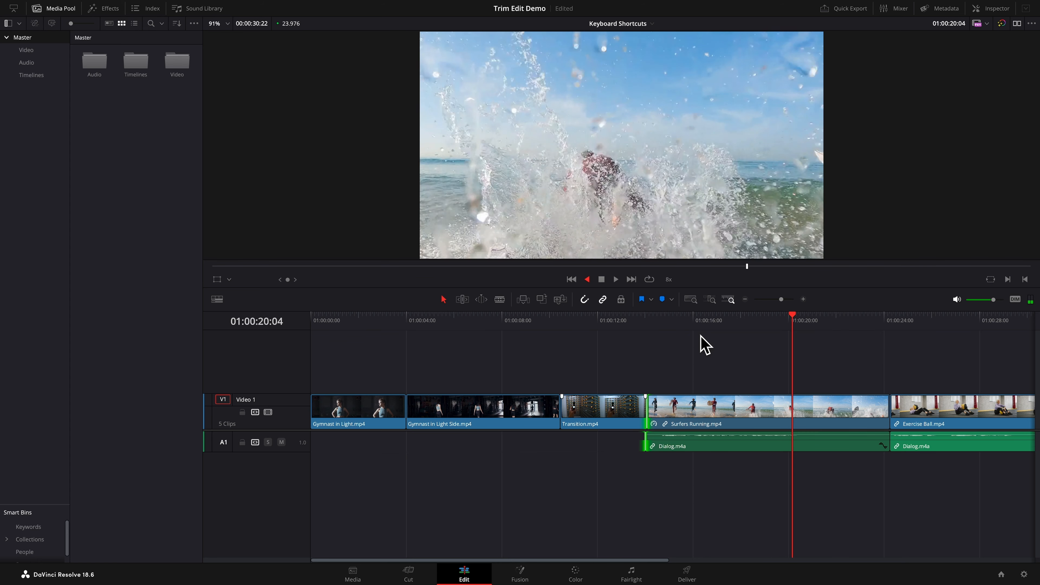
key("k")
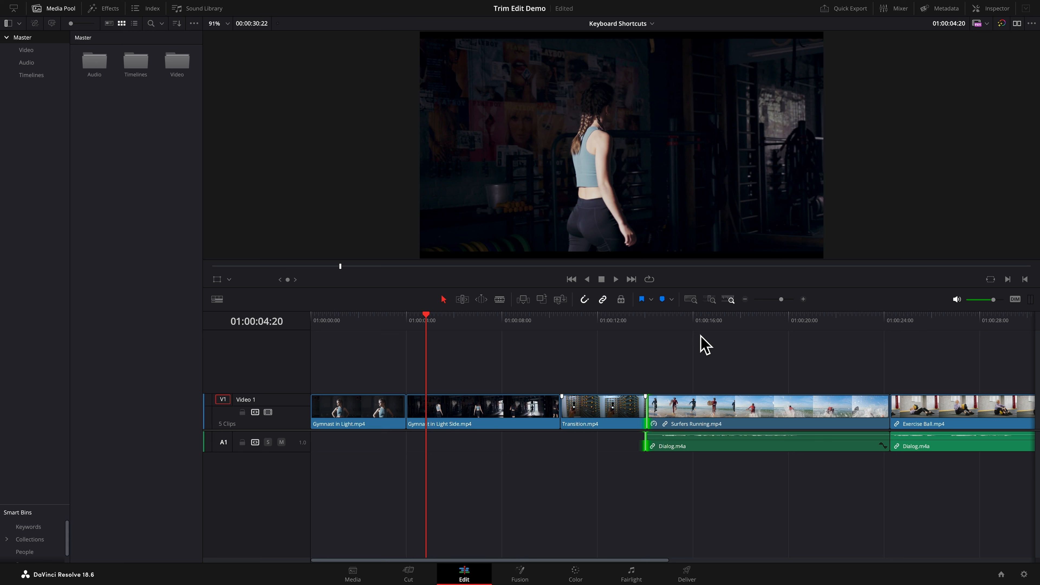
- Play slowly in reverse to 01:00:04:00 and forward at 0.5x speed, stopping at 01:00:05:11
key("k+j")
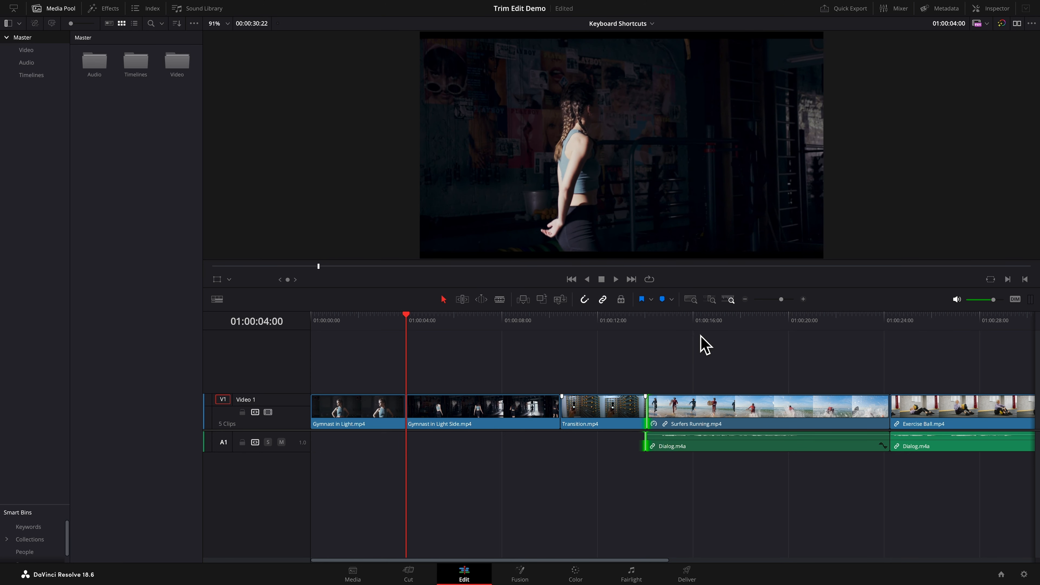
key("k+l")
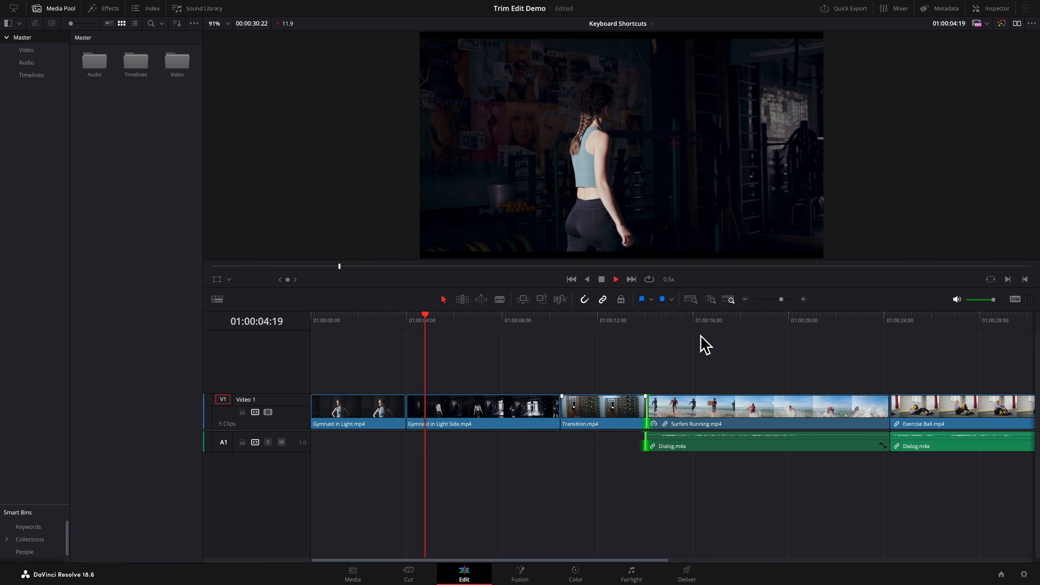
key("k")
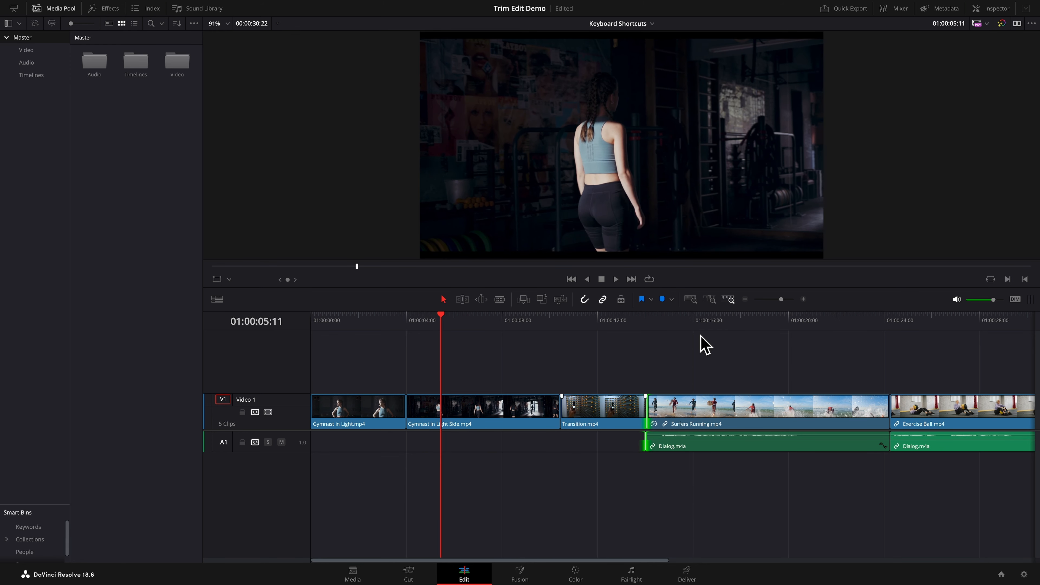
- Step the playhead backward and forward one frame at a time within Gymnast in Light Side.mp4, ending at 01:00:05:12
key("Left")
key("Left")
key("Left")
key("Left")
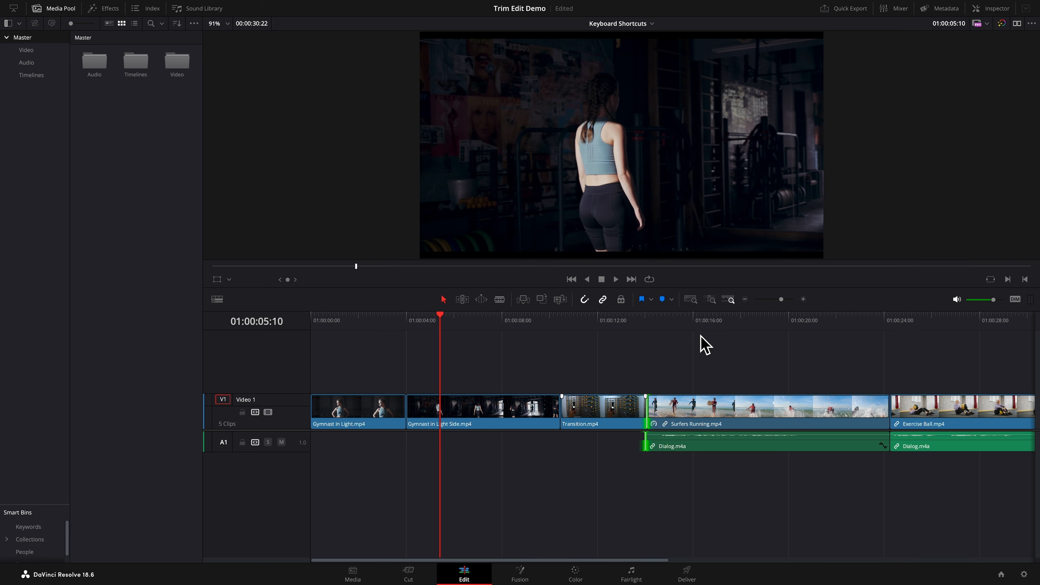
key("Right")
key("Right")
key("Right")
key("Right")
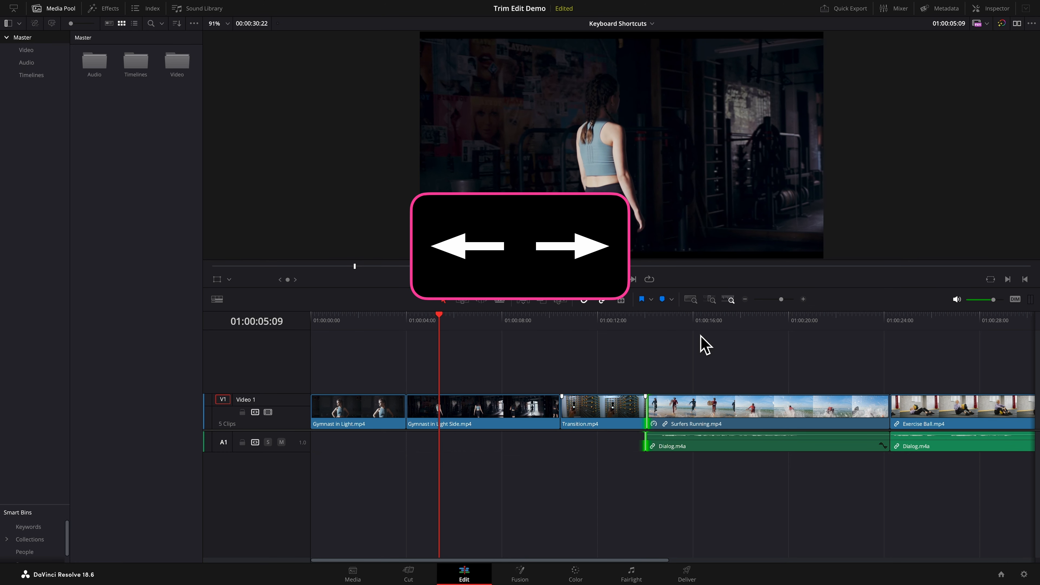
key("Right")
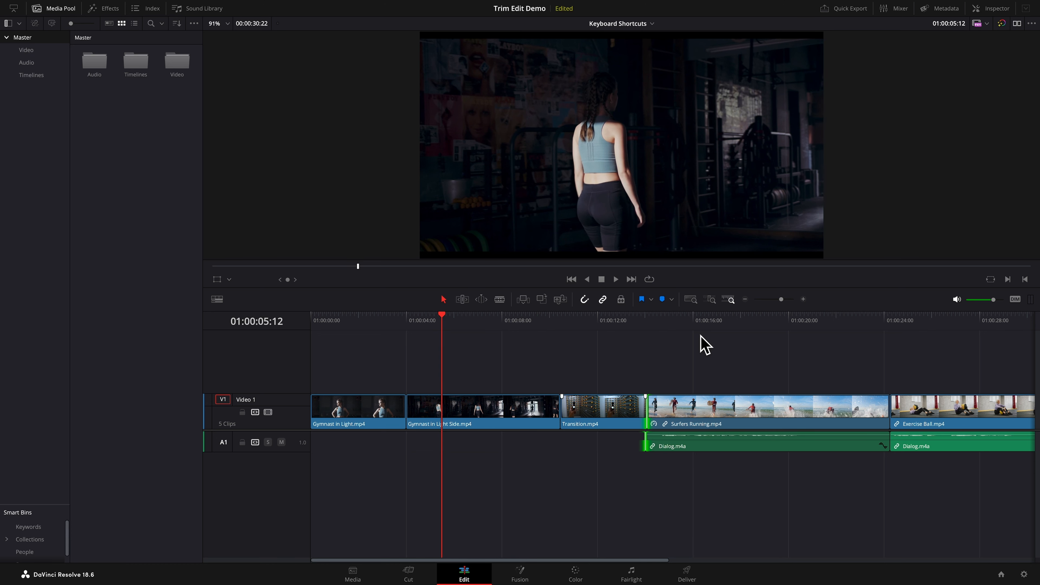
key("Left")
key("Left")
key("Right")
key("Right")
key("Right")
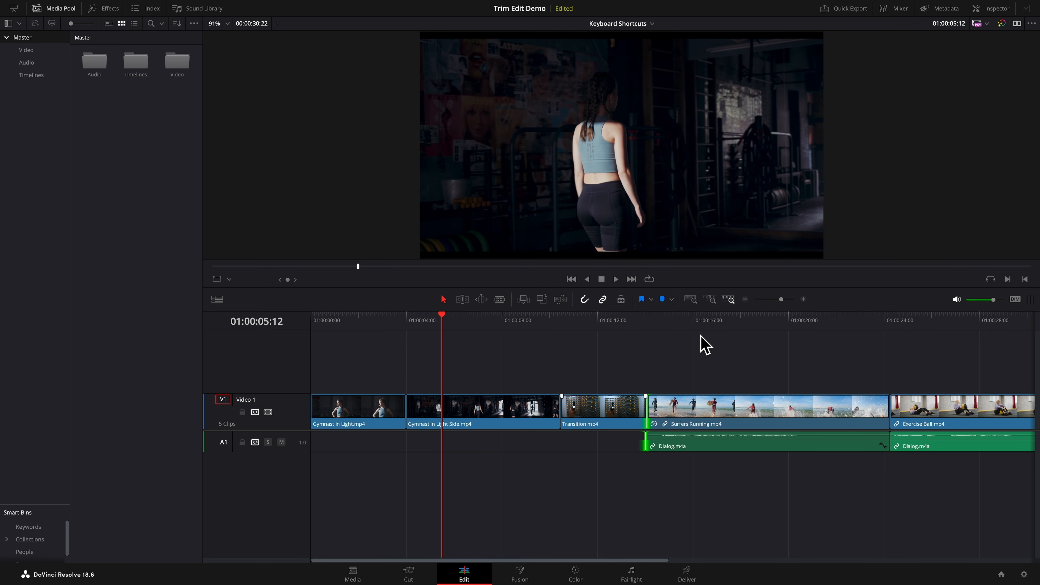